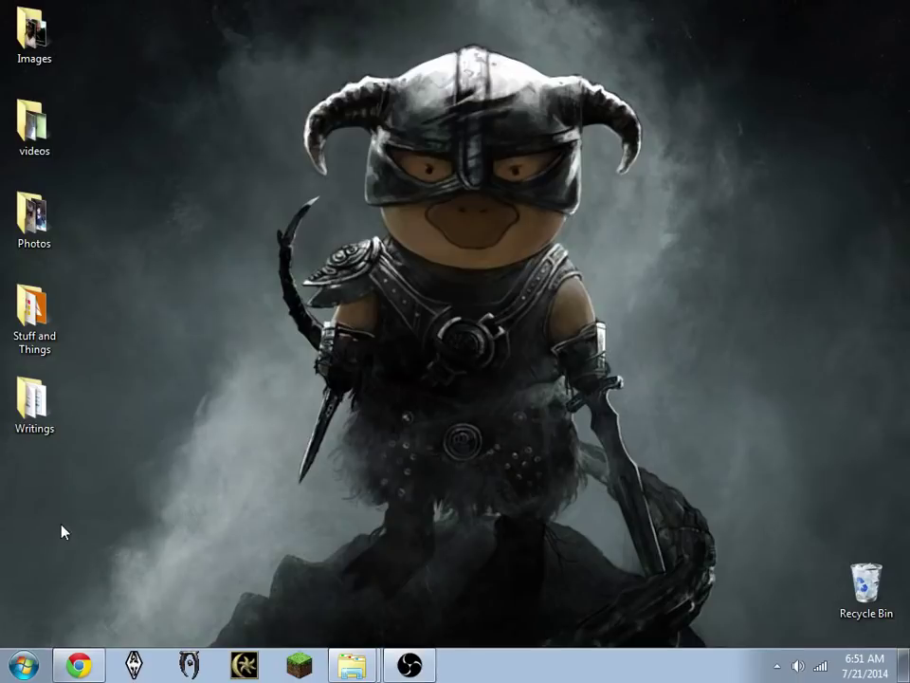
Uninstall Halo 2 for Windows Vista from Control Panel's Programs and Features, then close it
{"action": "key", "text": "super"}
{"action": "left_click", "coordinate": [254, 494]}
{"action": "left_click", "coordinate": [266, 384]}
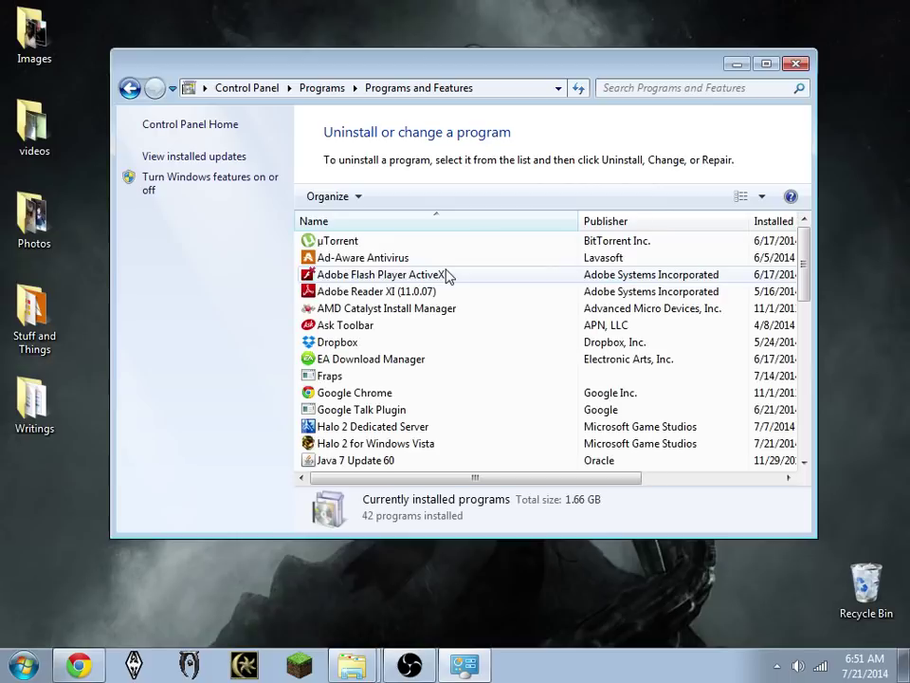
{"action": "left_click", "coordinate": [431, 443]}
{"action": "left_click", "coordinate": [386, 210]}
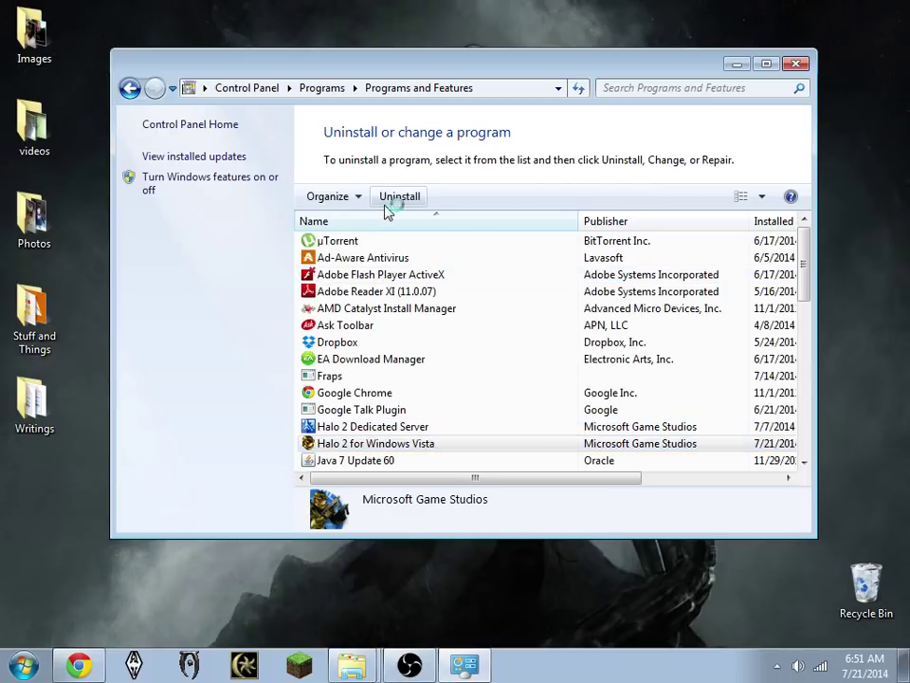
{"action": "left_click", "coordinate": [569, 432]}
{"action": "left_click", "coordinate": [796, 64]}
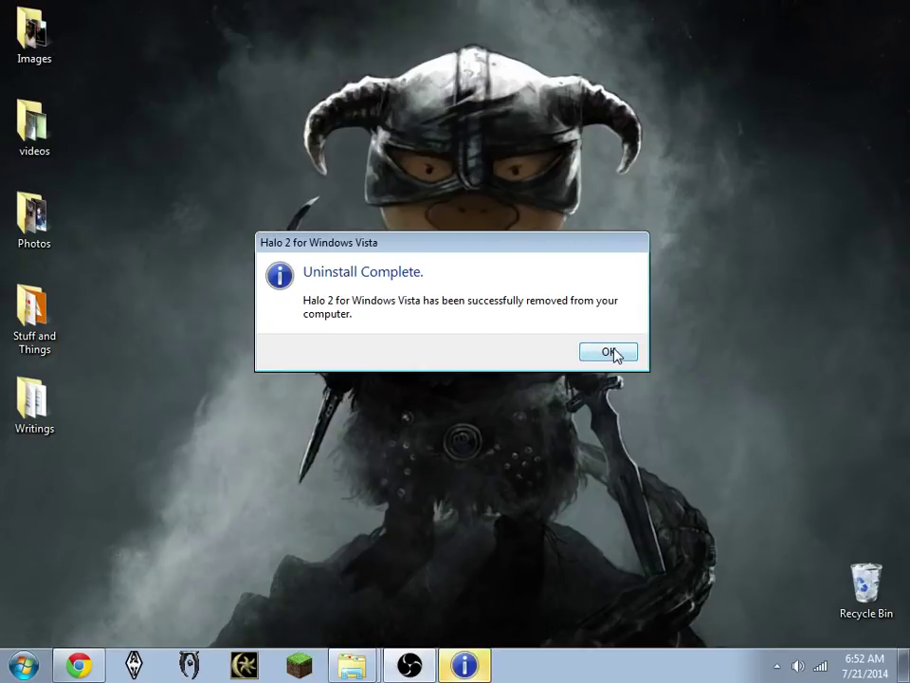
Dismiss the Uninstall Complete message and open Local Disk (C:) from Computer
{"action": "left_click", "coordinate": [611, 352]}
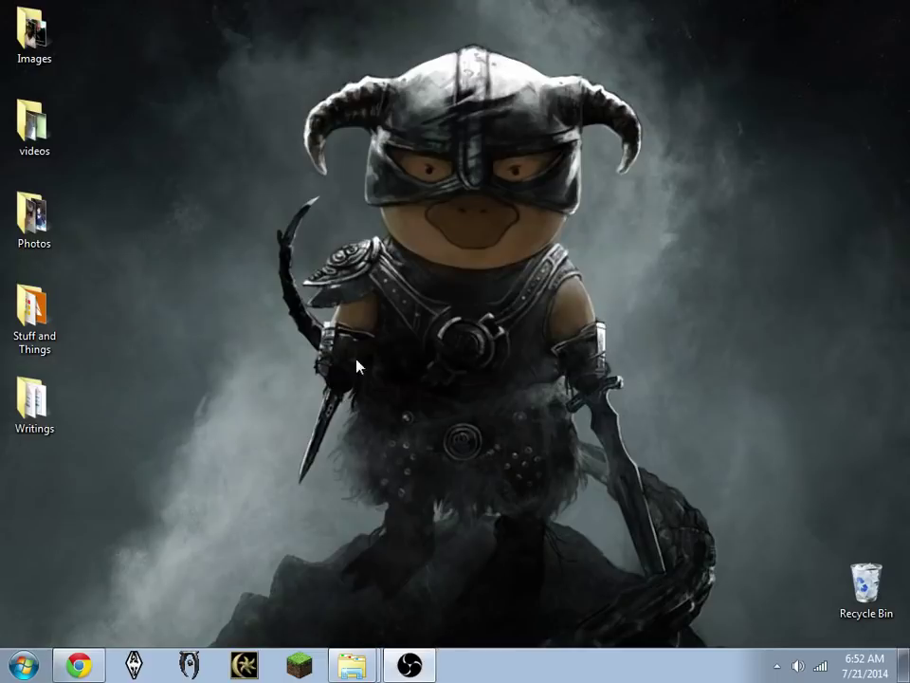
{"action": "left_click", "coordinate": [27, 664]}
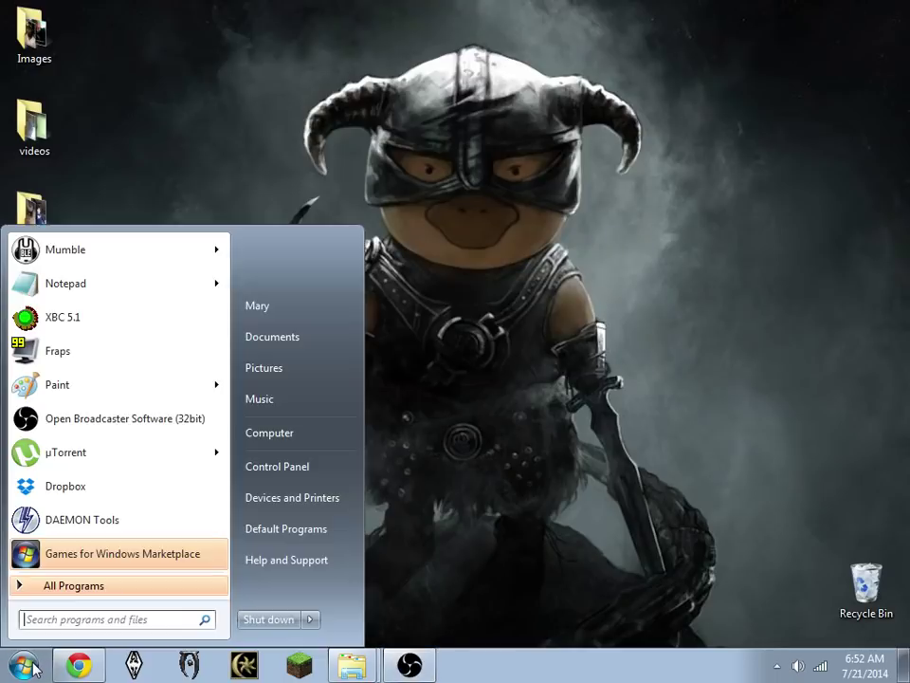
{"action": "left_click", "coordinate": [329, 433]}
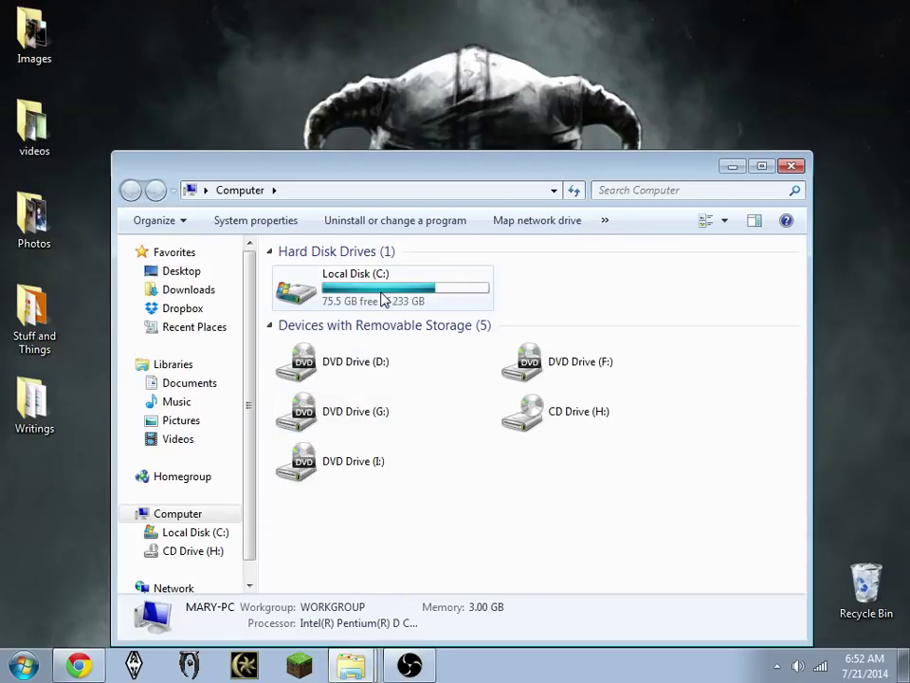
{"action": "left_click", "coordinate": [383, 300]}
{"action": "double_click", "coordinate": [383, 299]}
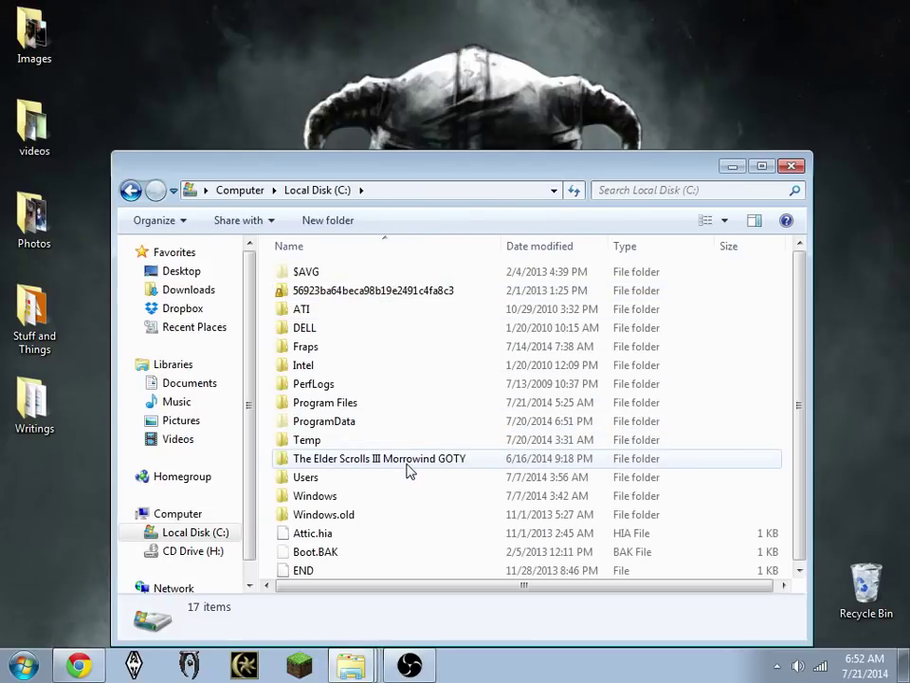
Open Users and the user's profile folder, select AppData and reveal the menu bar
{"action": "double_click", "coordinate": [351, 478]}
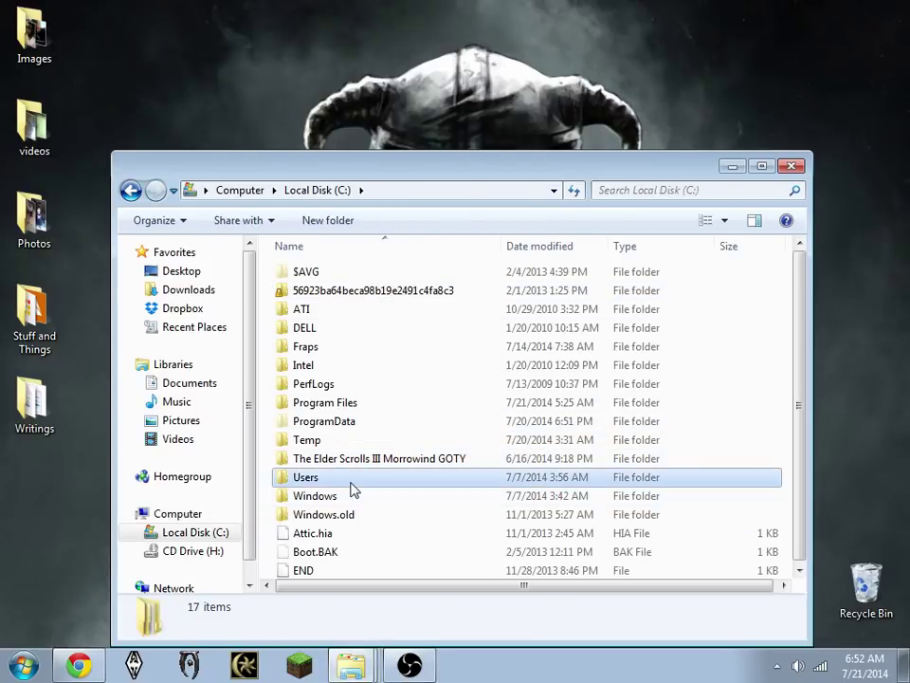
{"action": "double_click", "coordinate": [332, 329]}
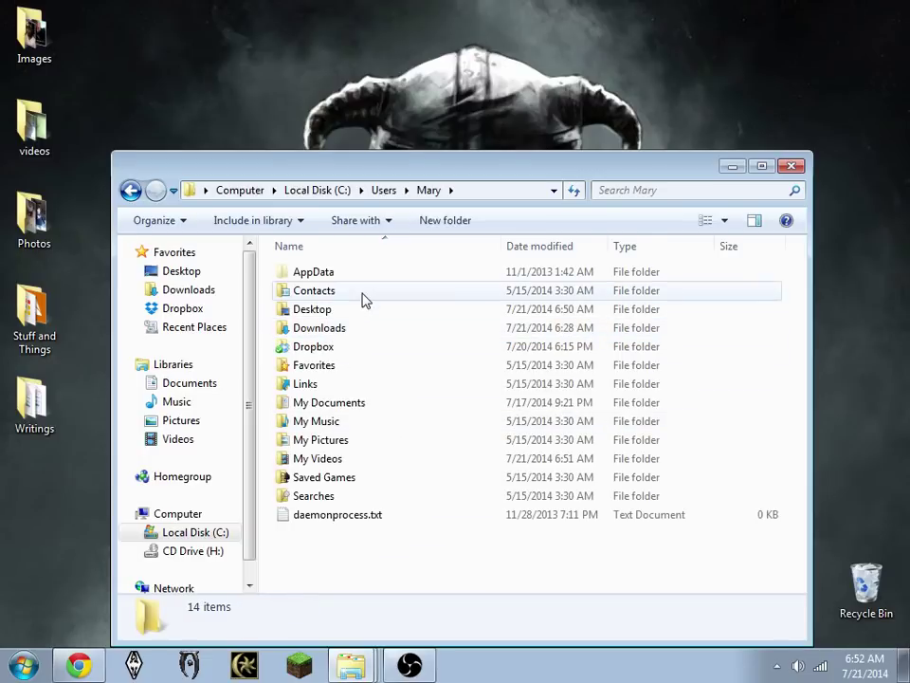
{"action": "left_click", "coordinate": [322, 273]}
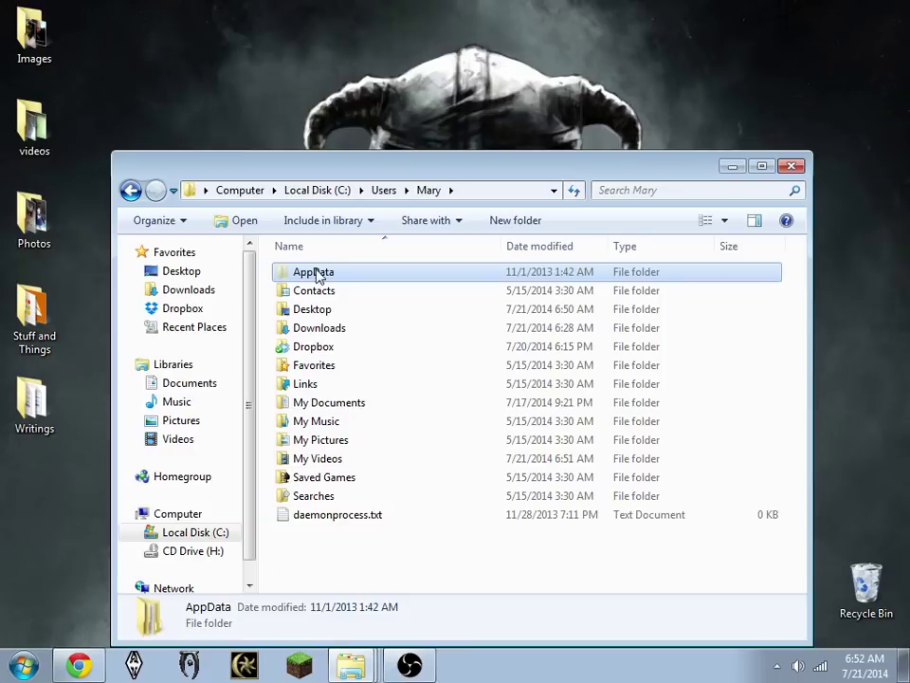
{"action": "key", "text": "alt"}
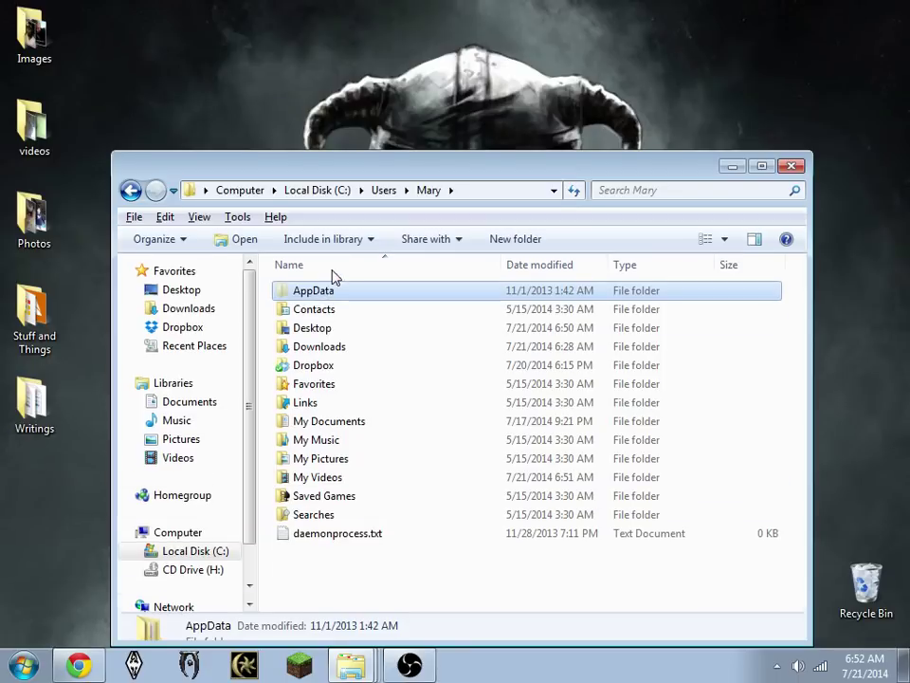
Turn on 'Show hidden files, folders, and drives' in Folder Options' View tab
{"action": "left_click", "coordinate": [239, 217]}
{"action": "left_click", "coordinate": [283, 304]}
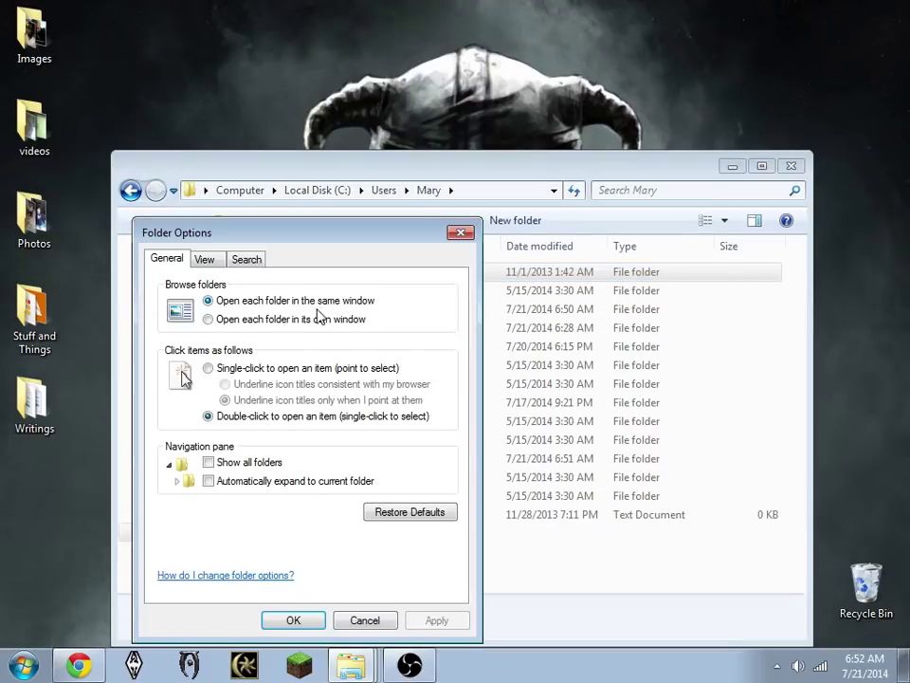
{"action": "left_click", "coordinate": [205, 259]}
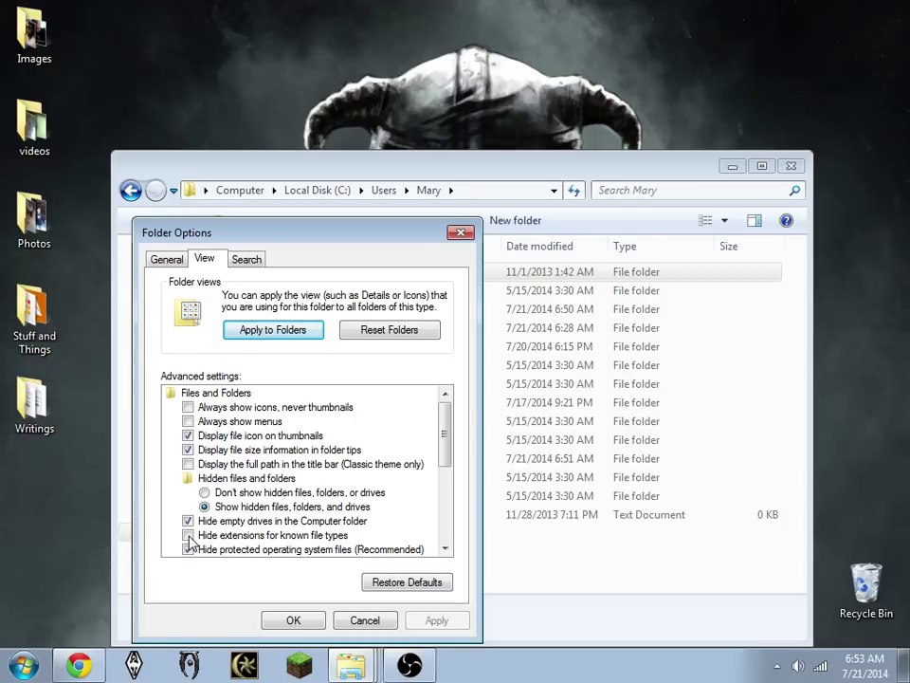
{"action": "left_click", "coordinate": [296, 622]}
{"action": "left_click", "coordinate": [343, 277]}
{"action": "left_click", "coordinate": [377, 278]}
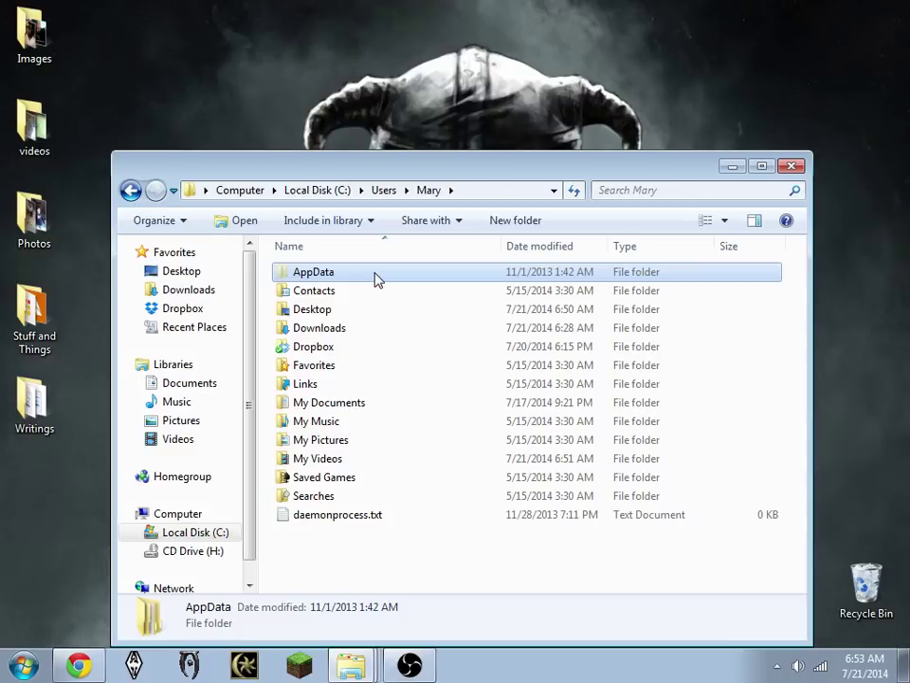
Browse into AppData\Local\Microsoft\XLive\Titles and confirm it is empty
{"action": "double_click", "coordinate": [377, 277]}
{"action": "double_click", "coordinate": [375, 273]}
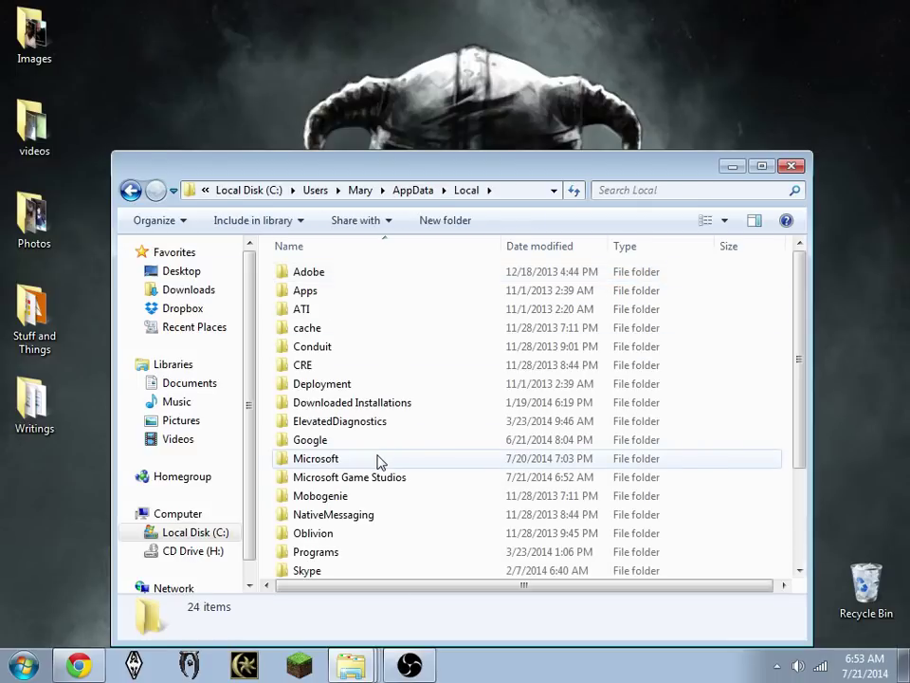
{"action": "double_click", "coordinate": [377, 460]}
{"action": "scroll", "coordinate": [398, 483], "scroll_direction": "down", "scroll_amount": 1}
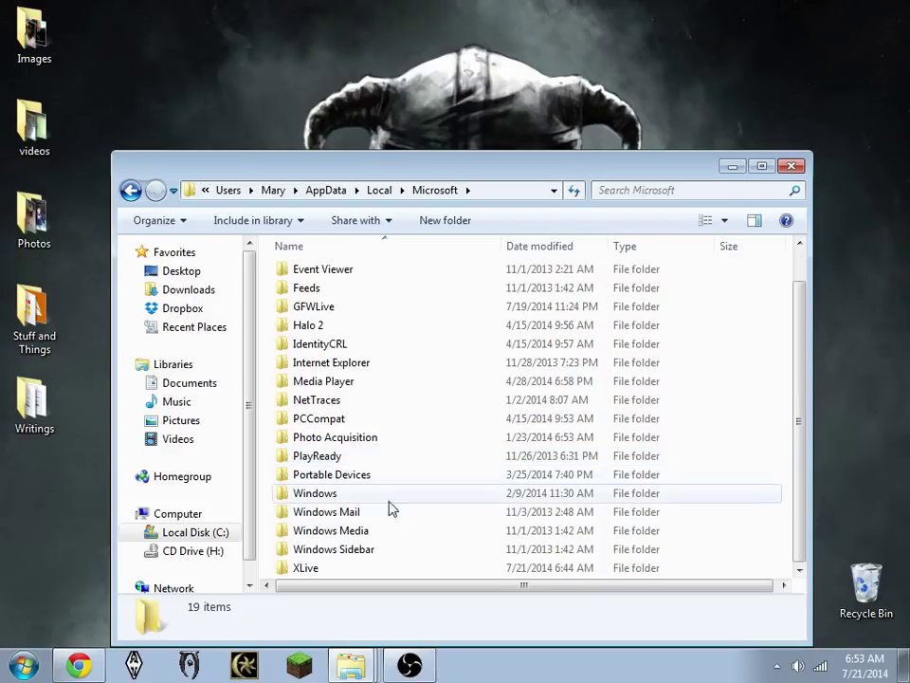
{"action": "double_click", "coordinate": [346, 567]}
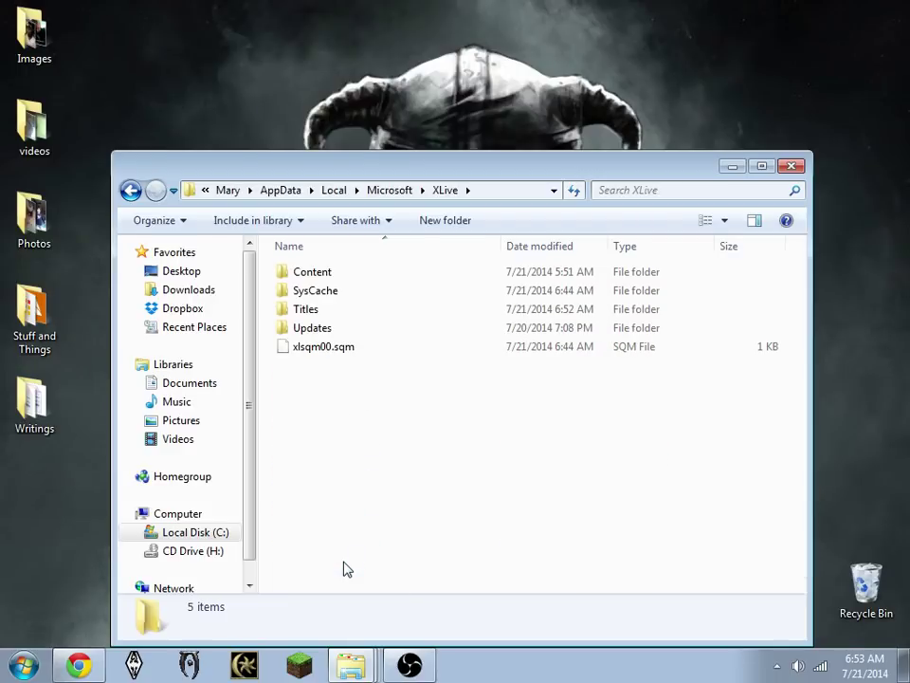
{"action": "double_click", "coordinate": [345, 309]}
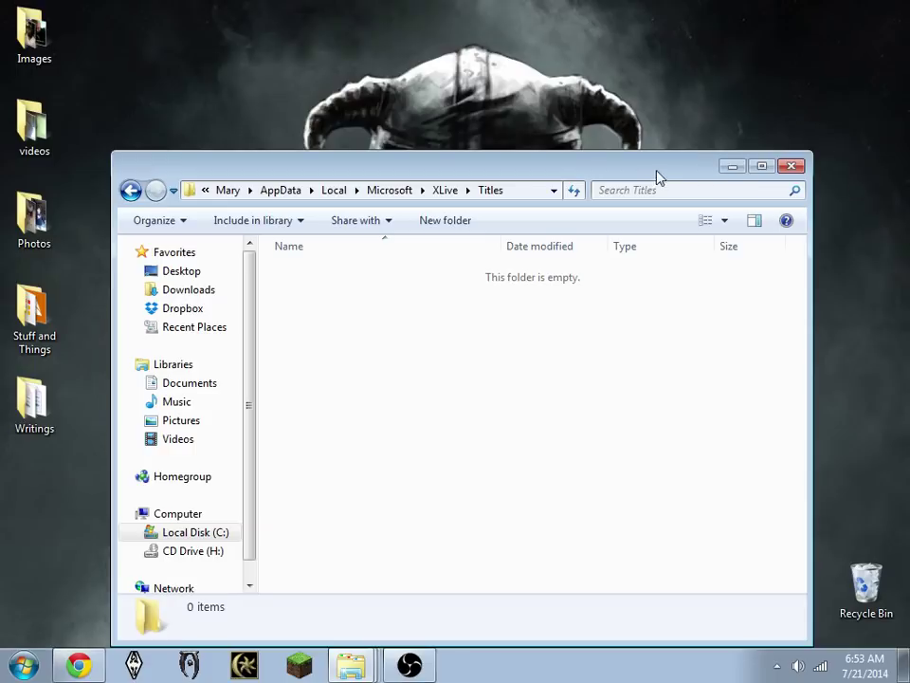
{"action": "left_click_drag", "start_coordinate": [633, 172], "coordinate": [632, 144]}
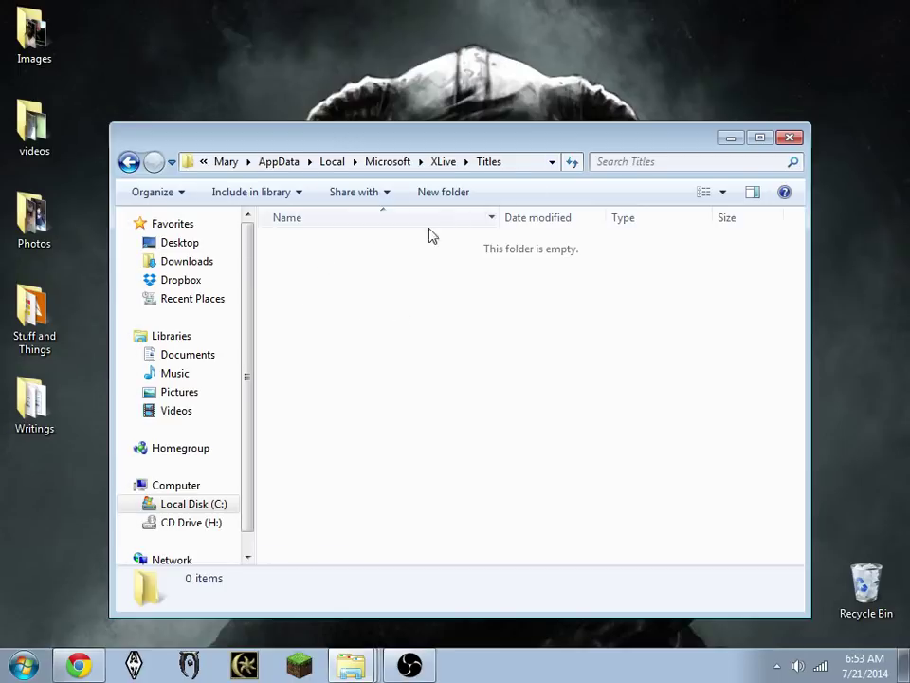
Back in XLive, permanently delete the Titles folder, then close Explorer
{"action": "left_click", "coordinate": [129, 162]}
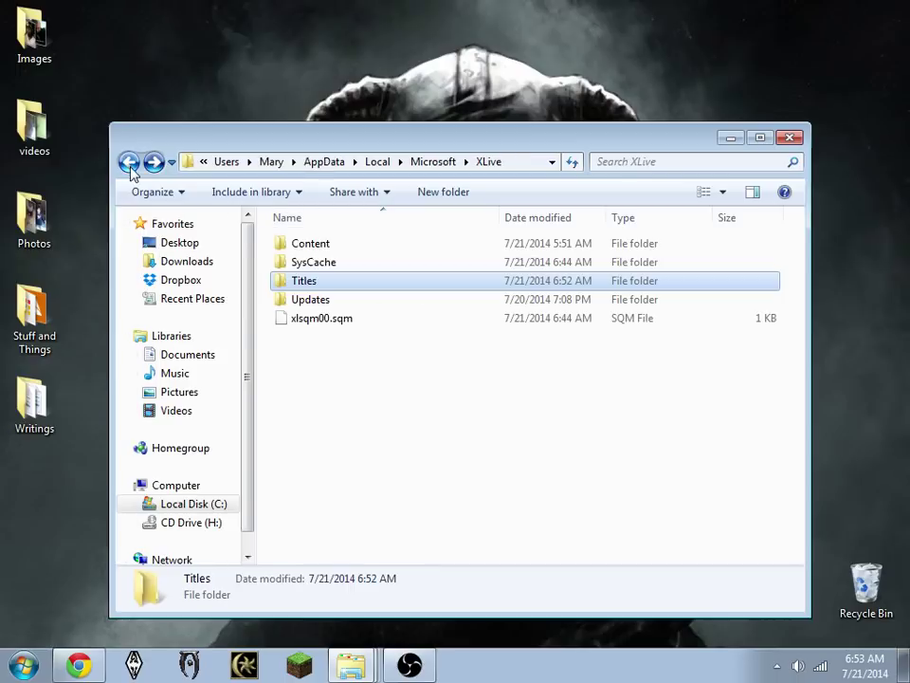
{"action": "right_click", "coordinate": [346, 288]}
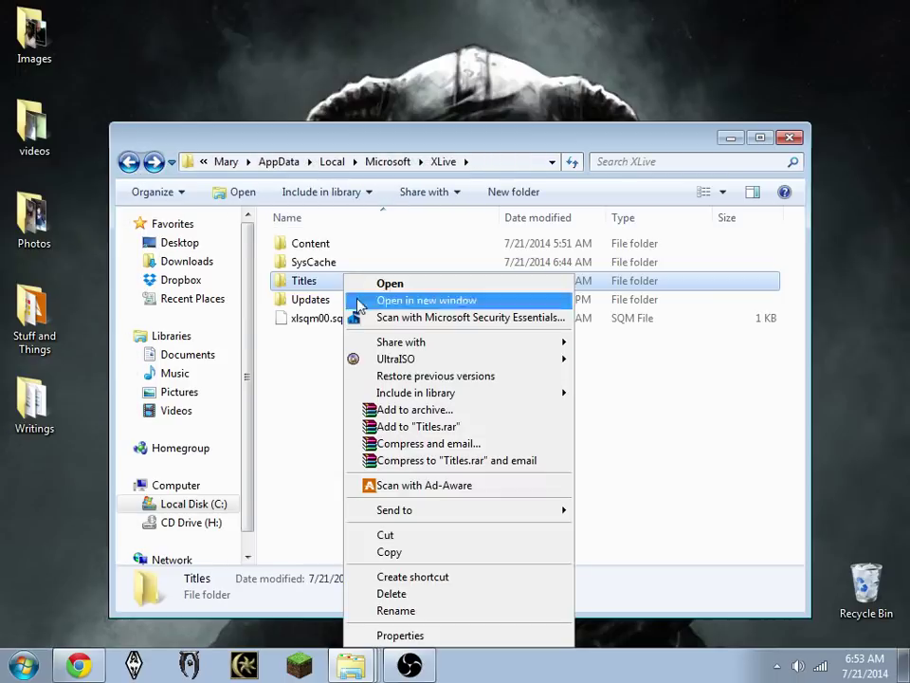
{"action": "left_click", "coordinate": [408, 594]}
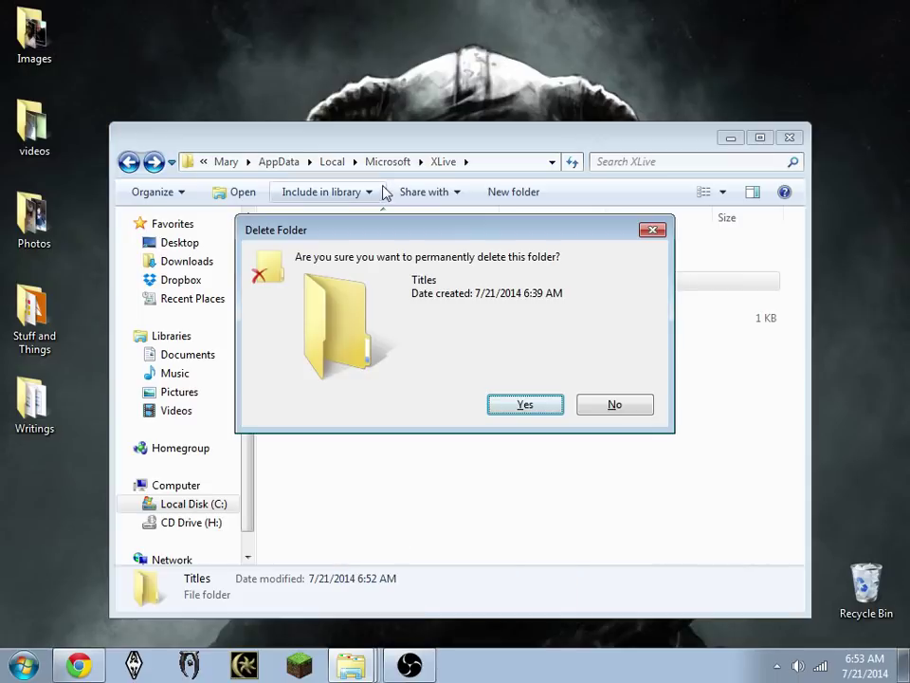
{"action": "left_click", "coordinate": [527, 405]}
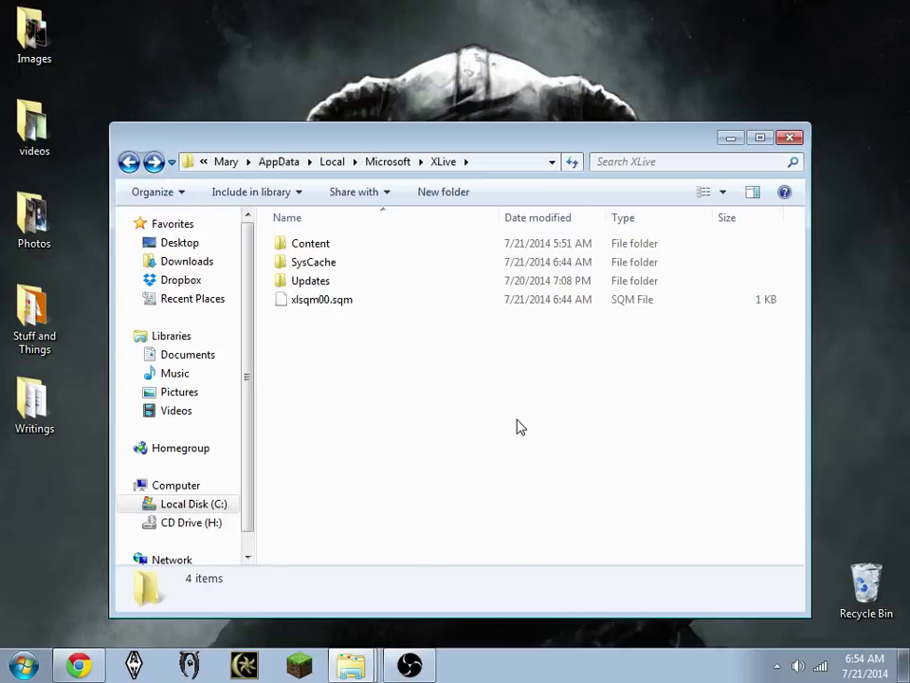
{"action": "left_click", "coordinate": [786, 139]}
Launch Registry Editor from a 'reg' search and collapse HKEY_CLASSES_ROOT to show the five hives
{"action": "left_click", "coordinate": [21, 665]}
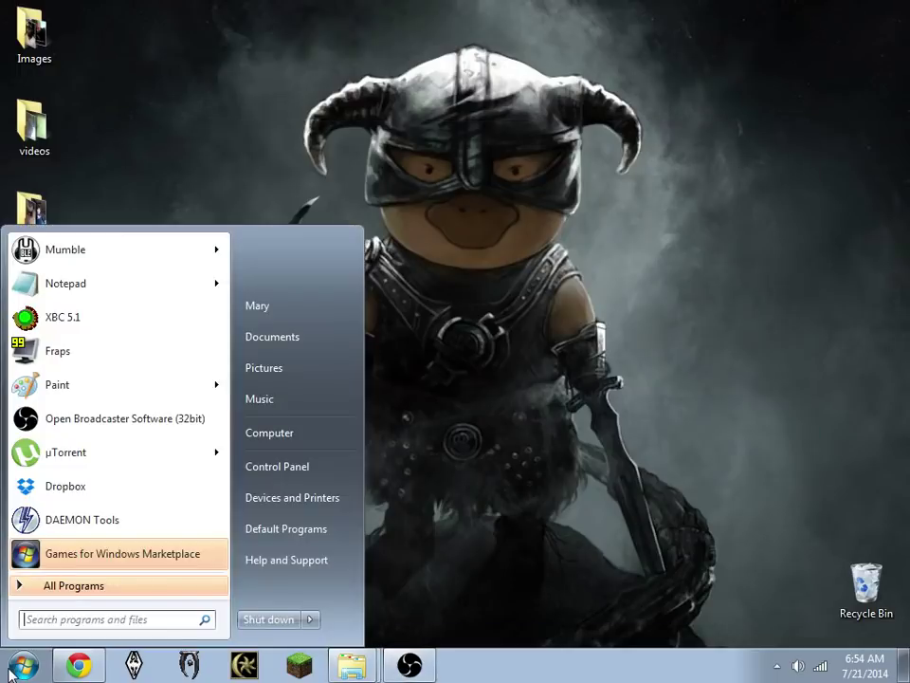
{"action": "type", "text": "regedit"}
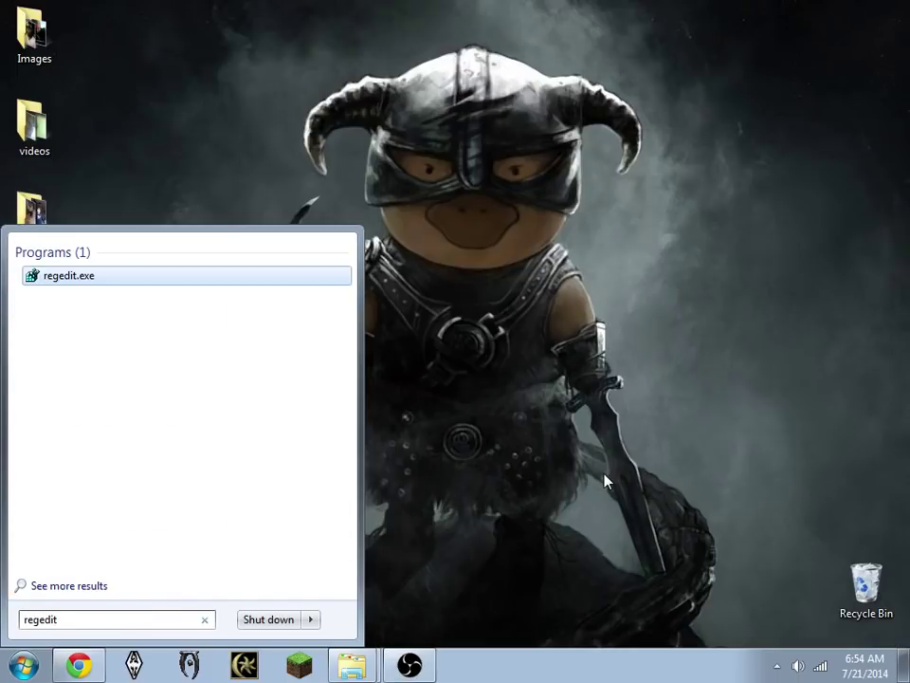
{"action": "key", "text": "Return"}
{"action": "left_click_drag", "start_coordinate": [237, 504], "coordinate": [185, 504]}
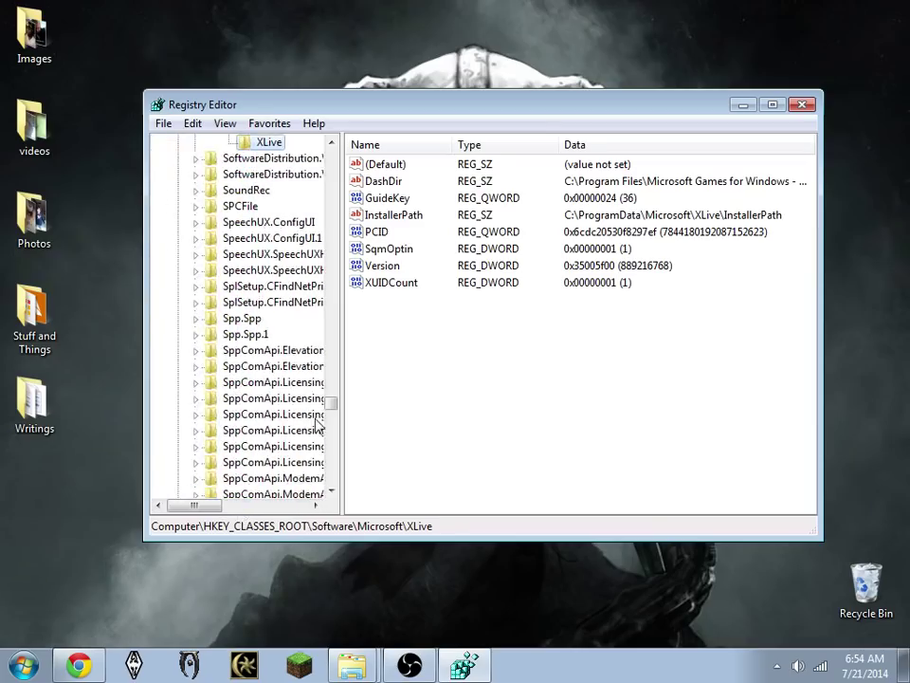
{"action": "left_click_drag", "start_coordinate": [335, 404], "coordinate": [332, 154]}
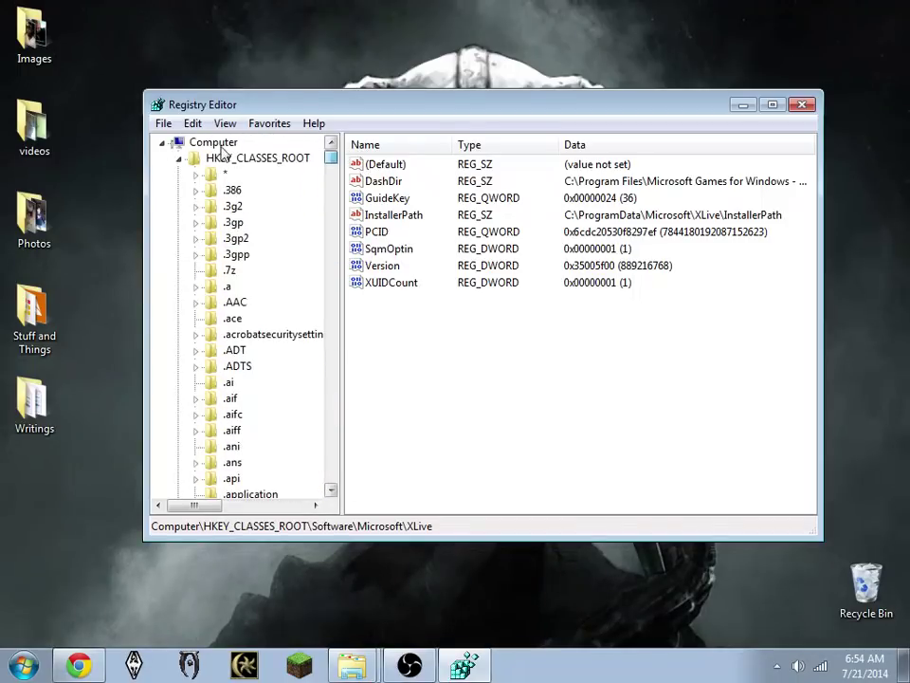
{"action": "left_click", "coordinate": [177, 159]}
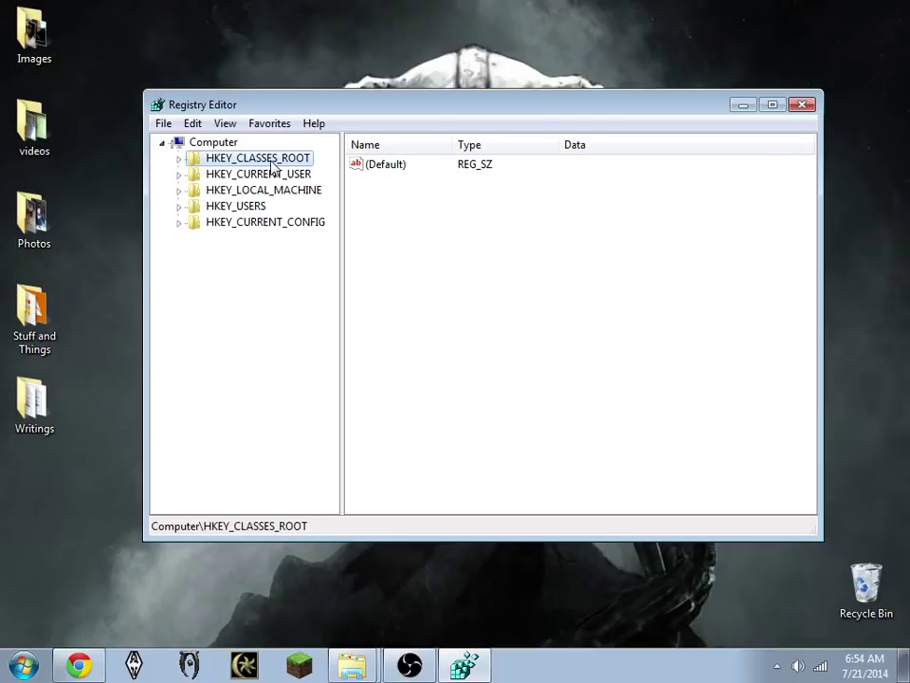
Expand HKEY_CLASSES_ROOT > Software > Microsoft and select the XLive key
{"action": "left_click", "coordinate": [178, 158]}
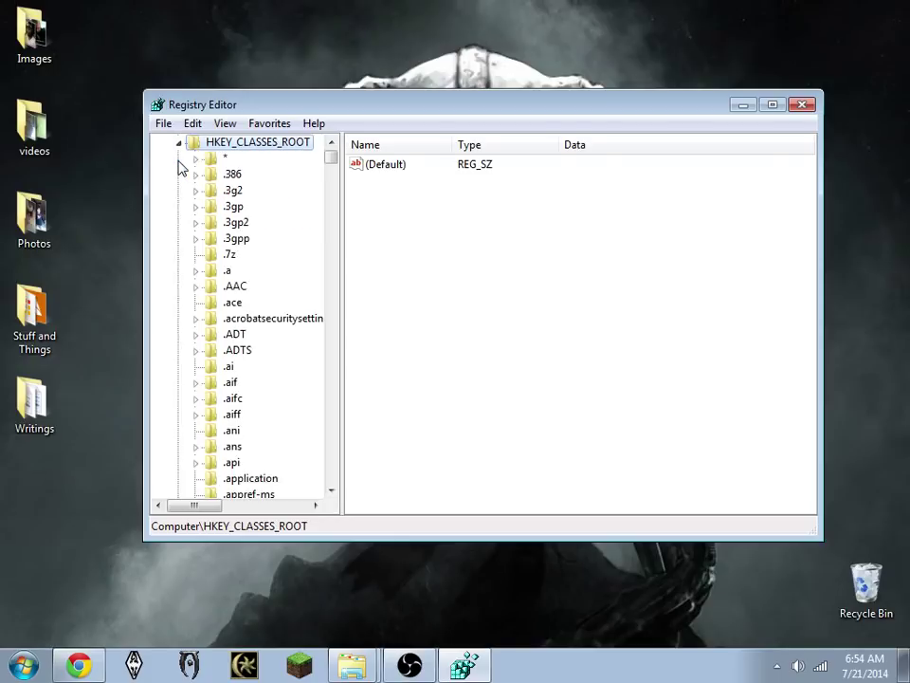
{"action": "left_click_drag", "start_coordinate": [330, 158], "coordinate": [327, 408]}
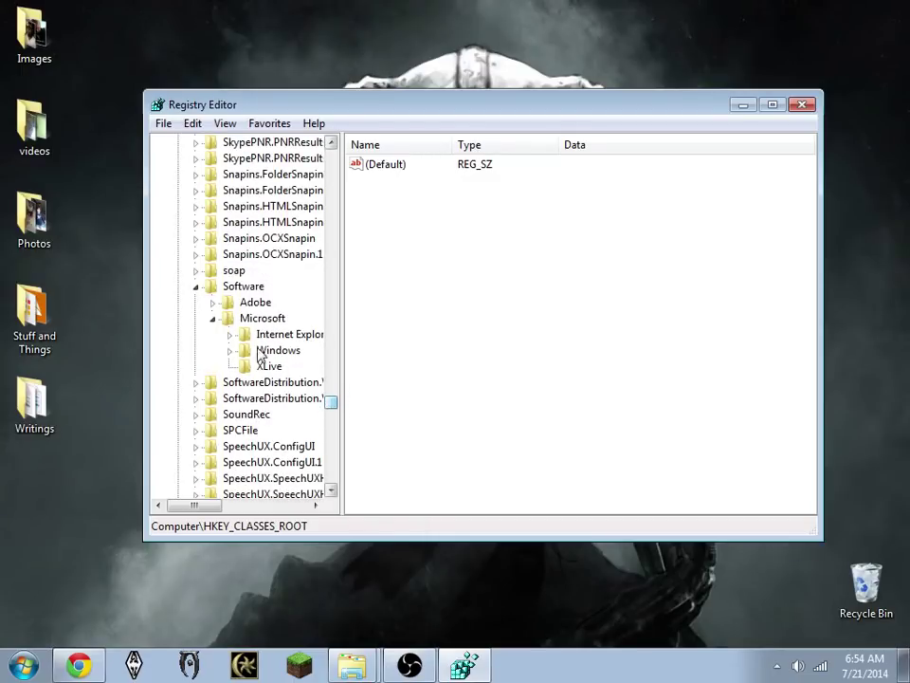
{"action": "left_click", "coordinate": [214, 302]}
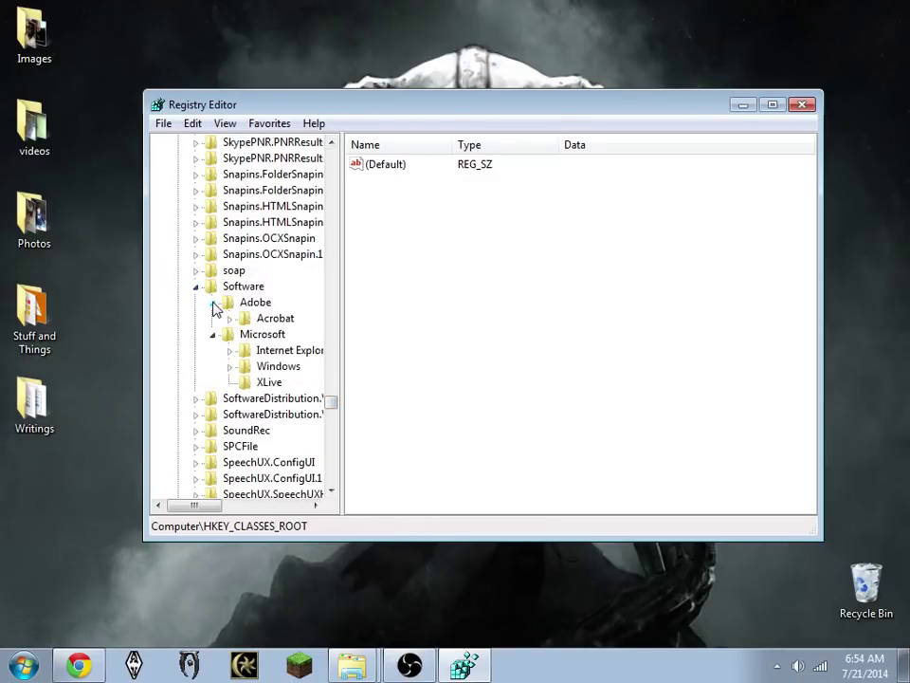
{"action": "left_click", "coordinate": [196, 286]}
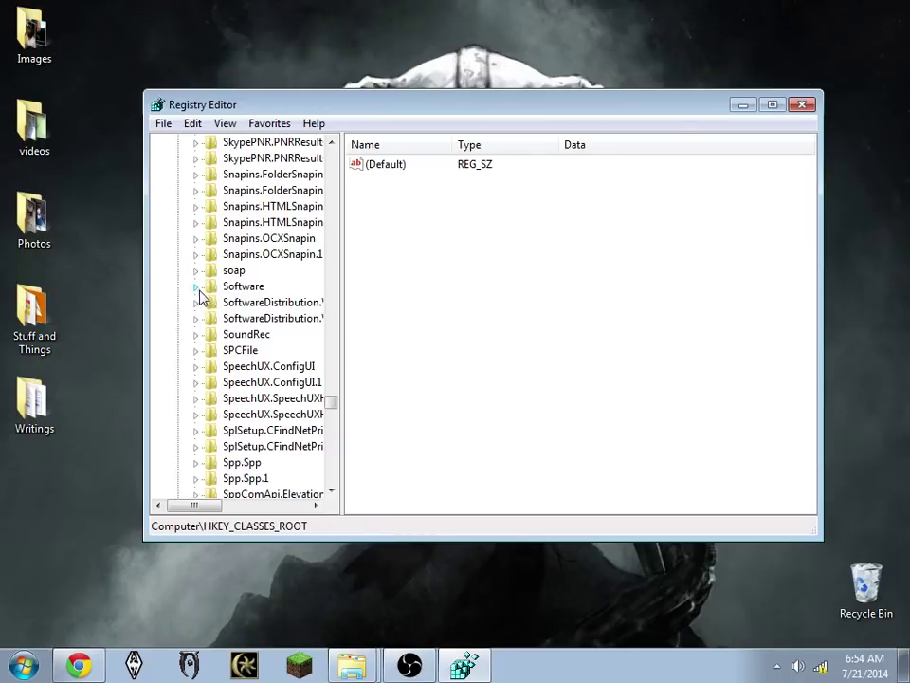
{"action": "left_click", "coordinate": [196, 286]}
{"action": "left_click", "coordinate": [213, 302]}
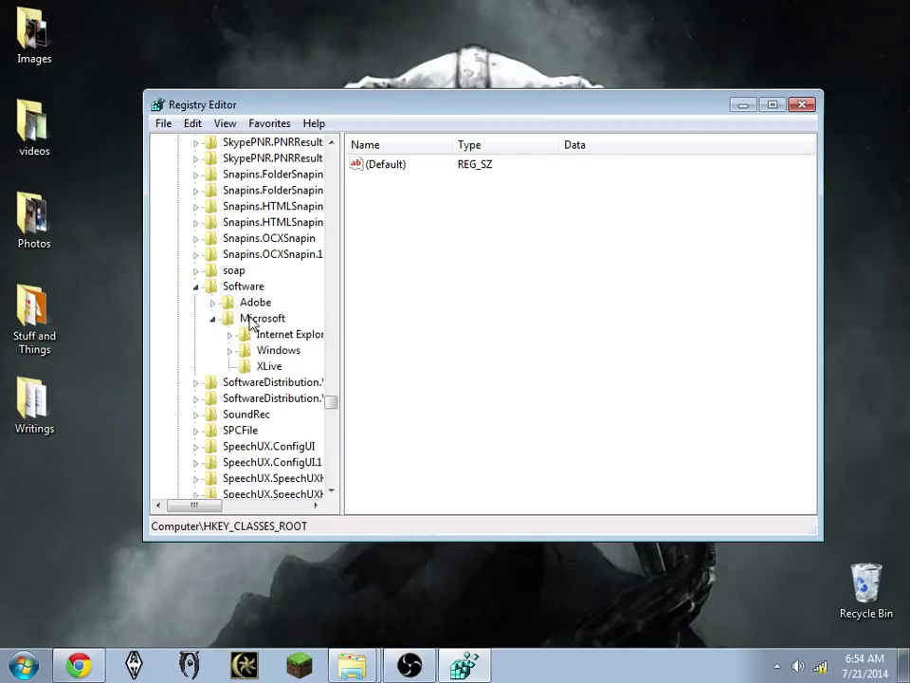
{"action": "left_click", "coordinate": [266, 367]}
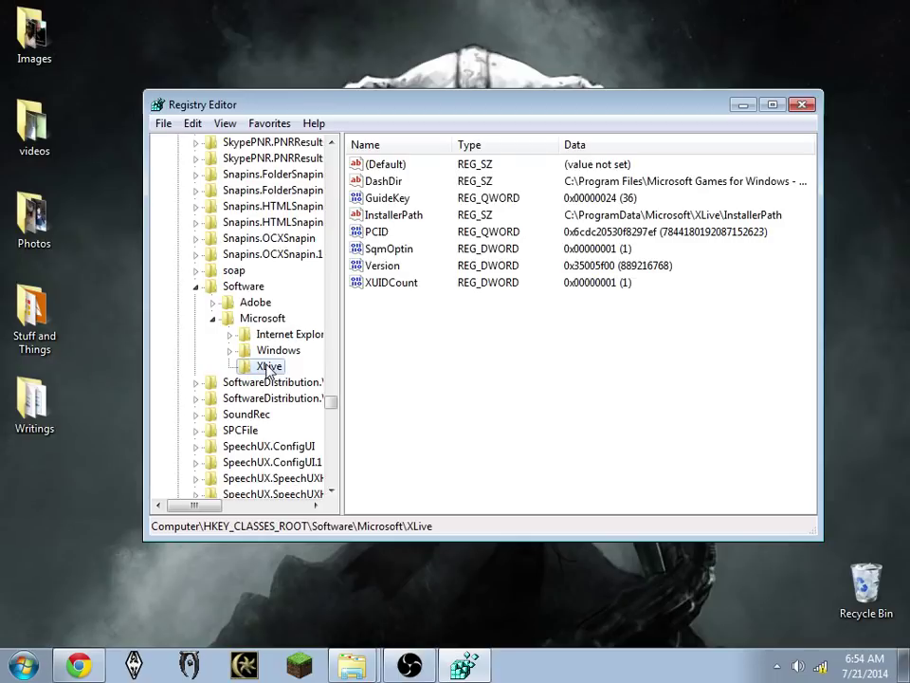
Dismiss XLive's context menu without deleting, reselect XLive, and show the File menu
{"action": "right_click", "coordinate": [269, 368]}
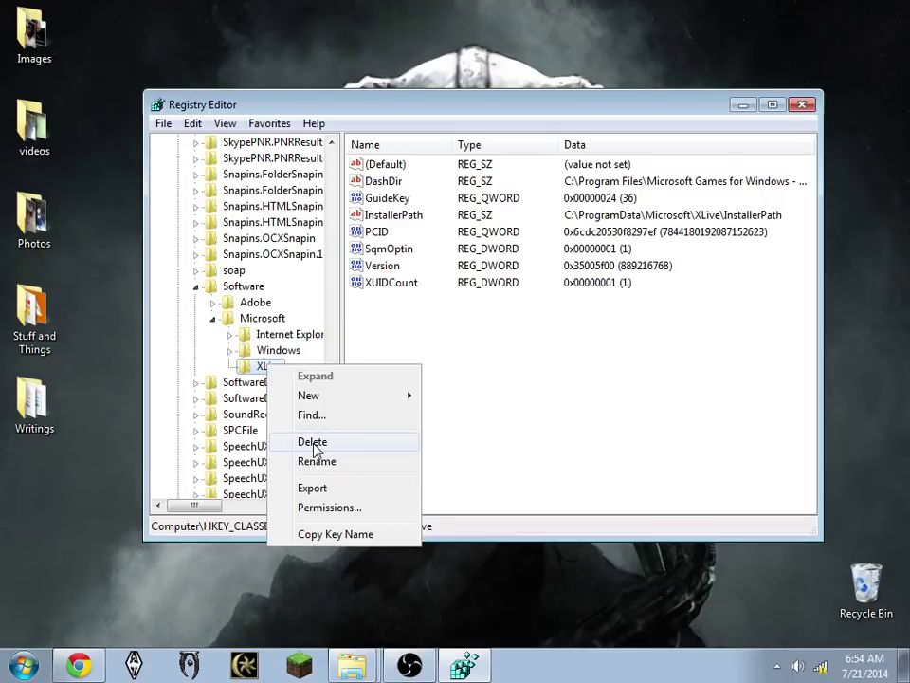
{"action": "left_click", "coordinate": [392, 356]}
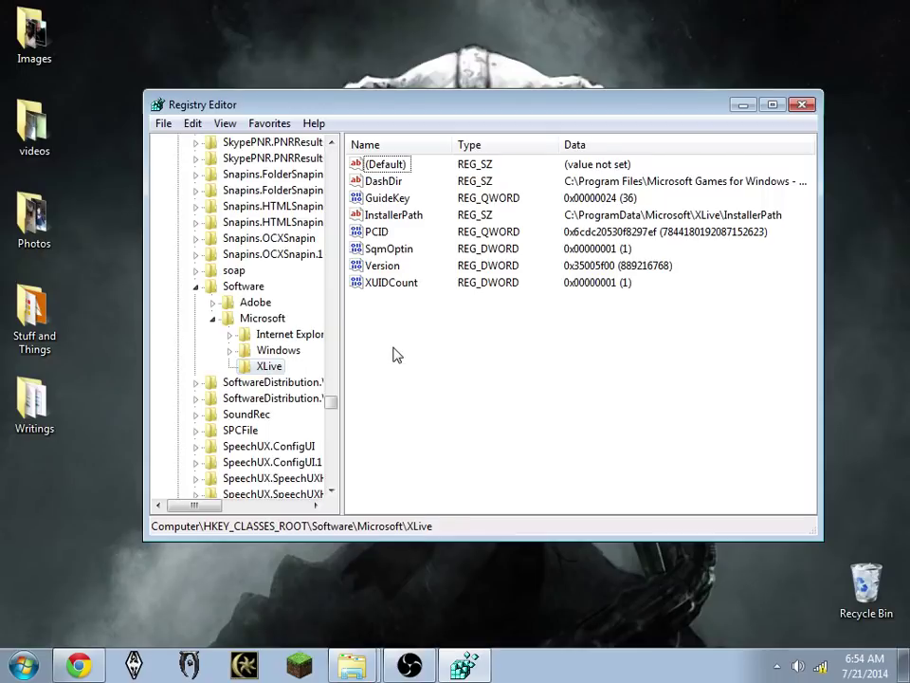
{"action": "left_click", "coordinate": [278, 366]}
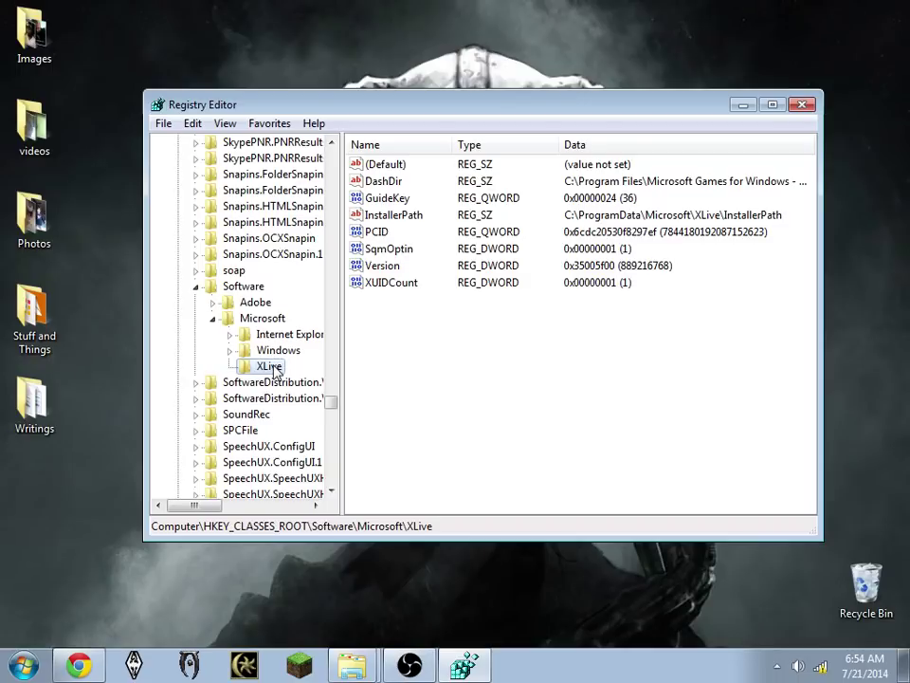
{"action": "left_click", "coordinate": [163, 124]}
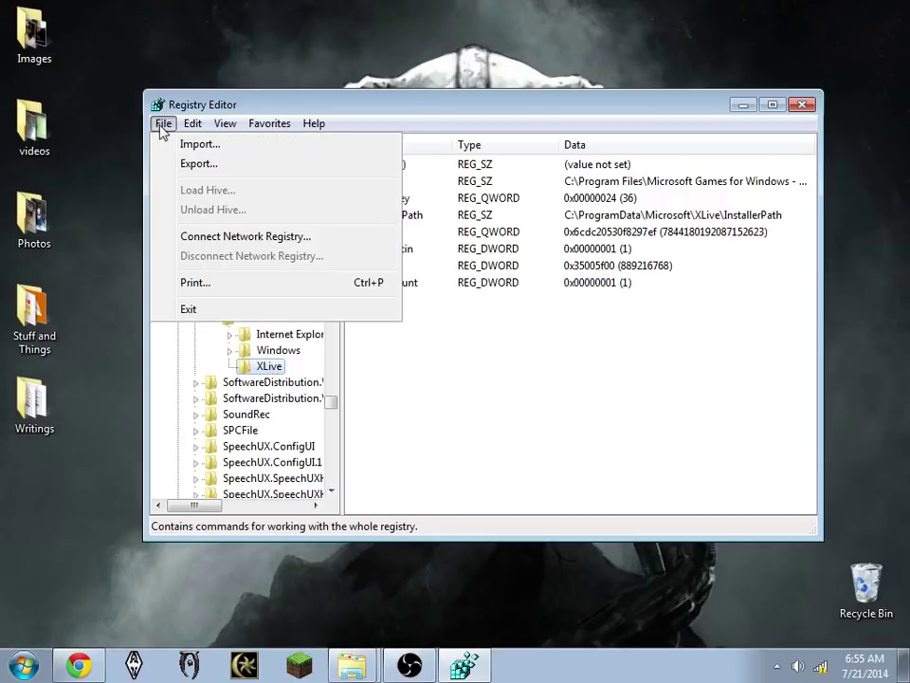
Export the whole registry (range All) as reg_backup.reg in Documents
{"action": "left_click", "coordinate": [198, 164]}
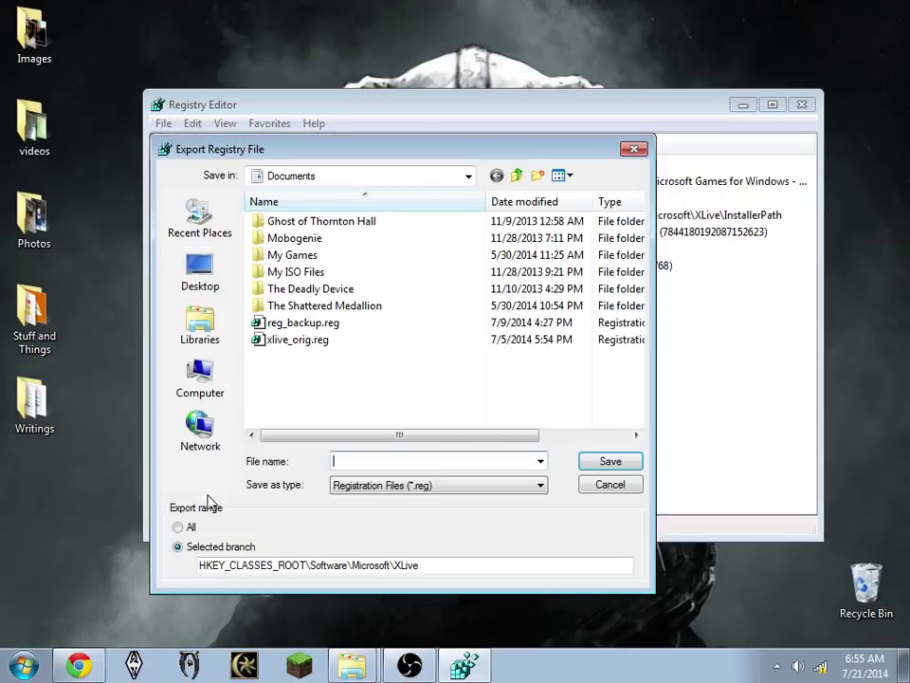
{"action": "left_click", "coordinate": [180, 528]}
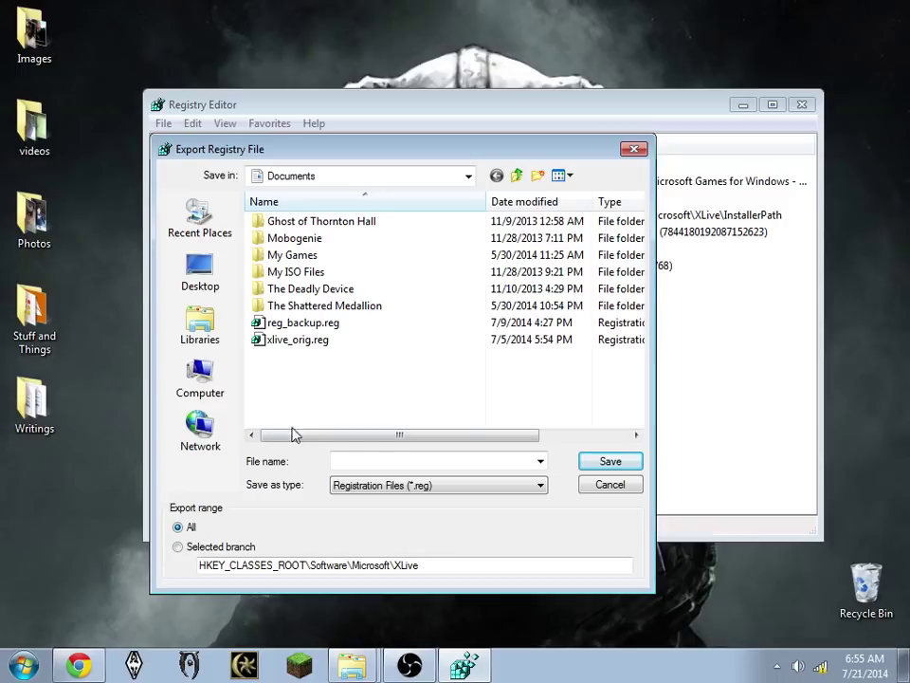
{"action": "left_click", "coordinate": [376, 460]}
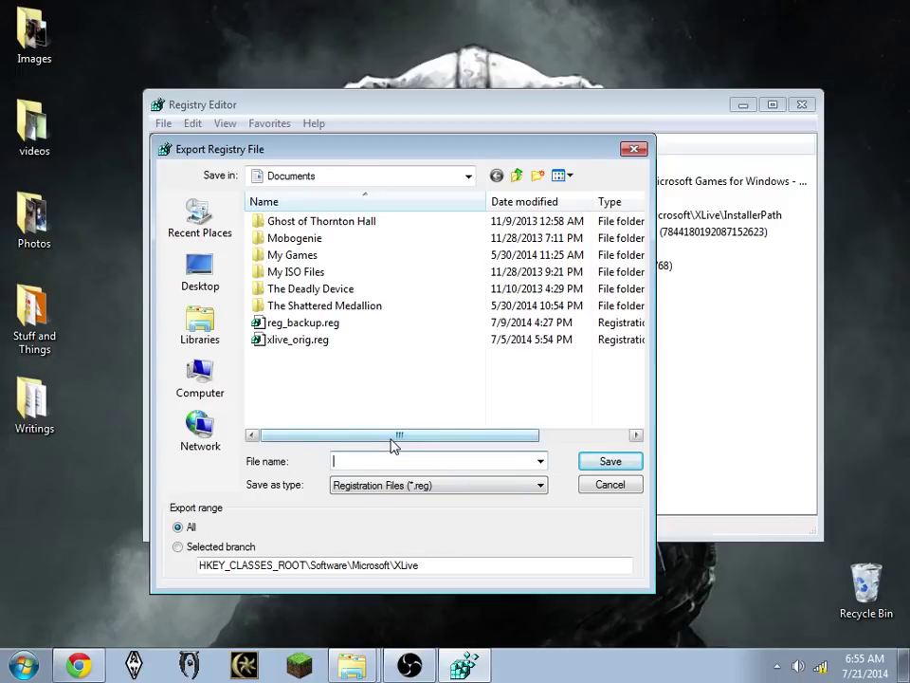
{"action": "type", "text": "reg"}
{"action": "key", "text": "Return"}
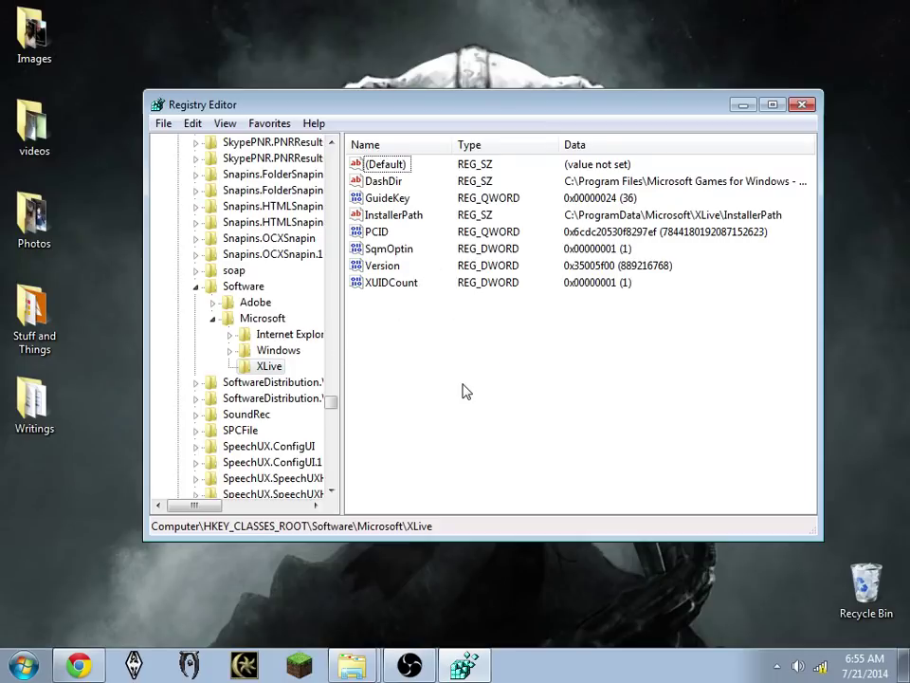
Delete the XLive key under HKEY_CLASSES_ROOT\Software\Microsoft and close Registry Editor
{"action": "left_click", "coordinate": [271, 367]}
{"action": "right_click", "coordinate": [271, 366]}
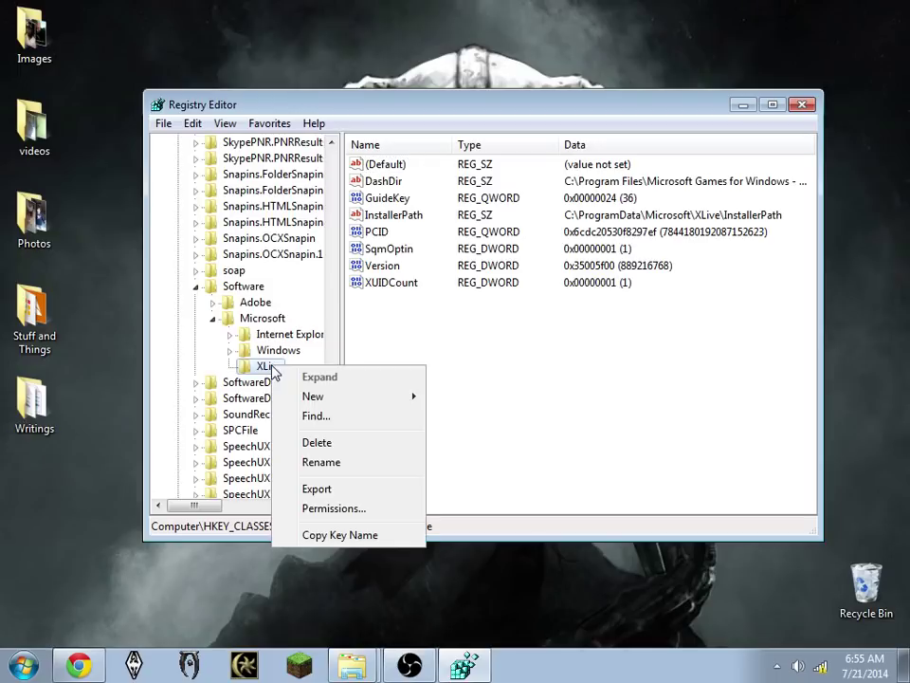
{"action": "left_click", "coordinate": [329, 442]}
{"action": "left_click", "coordinate": [544, 328]}
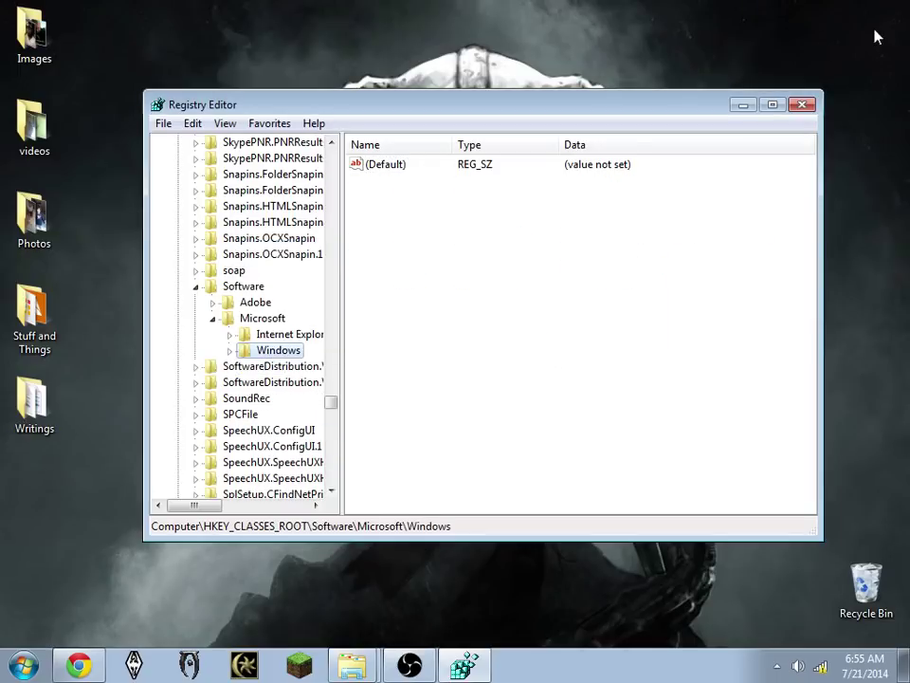
{"action": "left_click", "coordinate": [802, 105]}
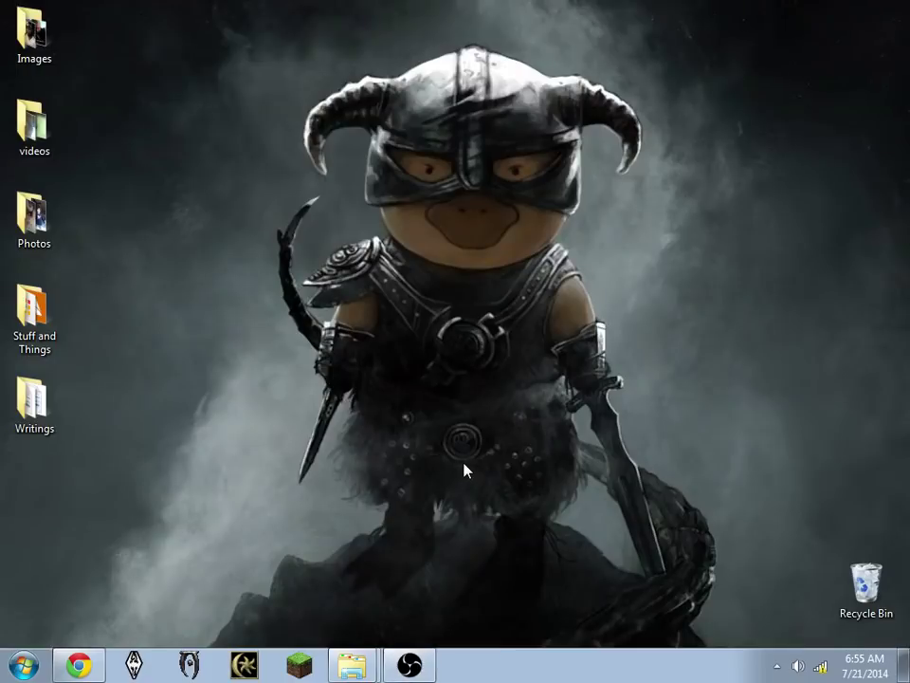
{"action": "left_click", "coordinate": [822, 668]}
{"action": "left_click", "coordinate": [671, 593]}
{"action": "key", "text": "alt+Tab"}
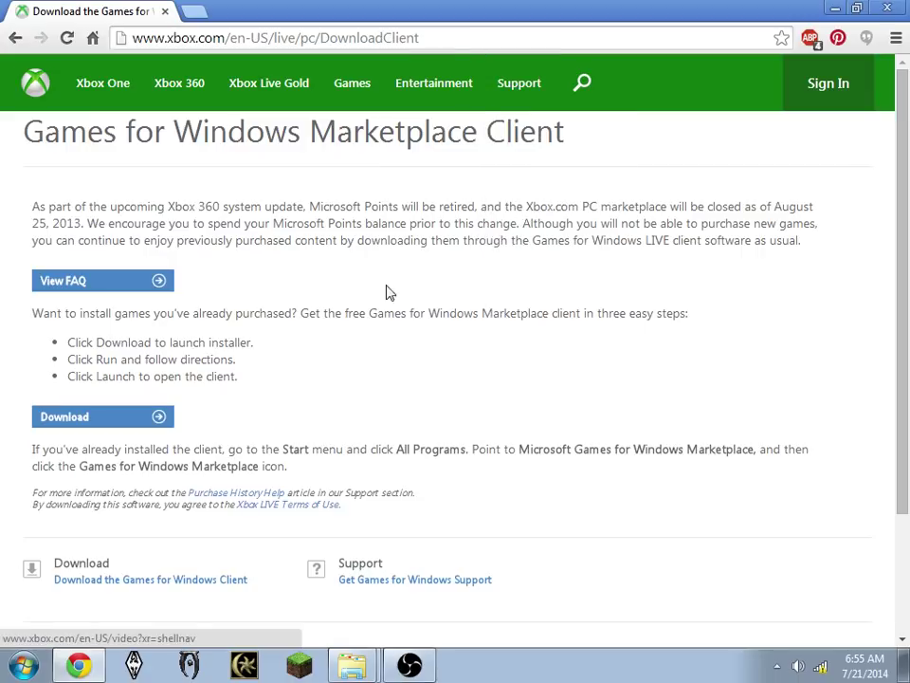
{"action": "left_click", "coordinate": [894, 10]}
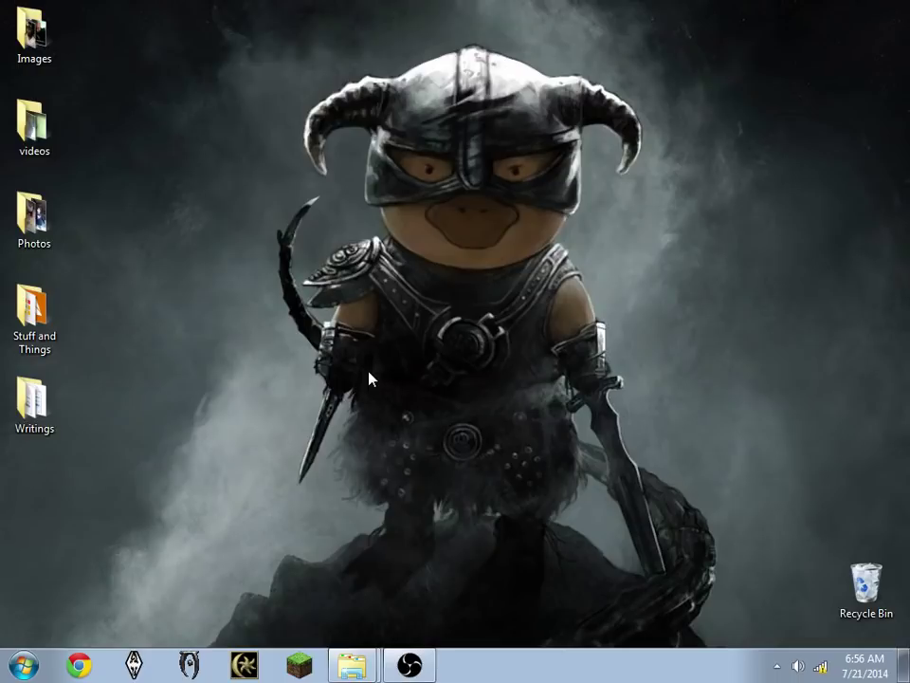
Bring the halo 2 folder window back to the front
{"action": "left_click", "coordinate": [4, 663]}
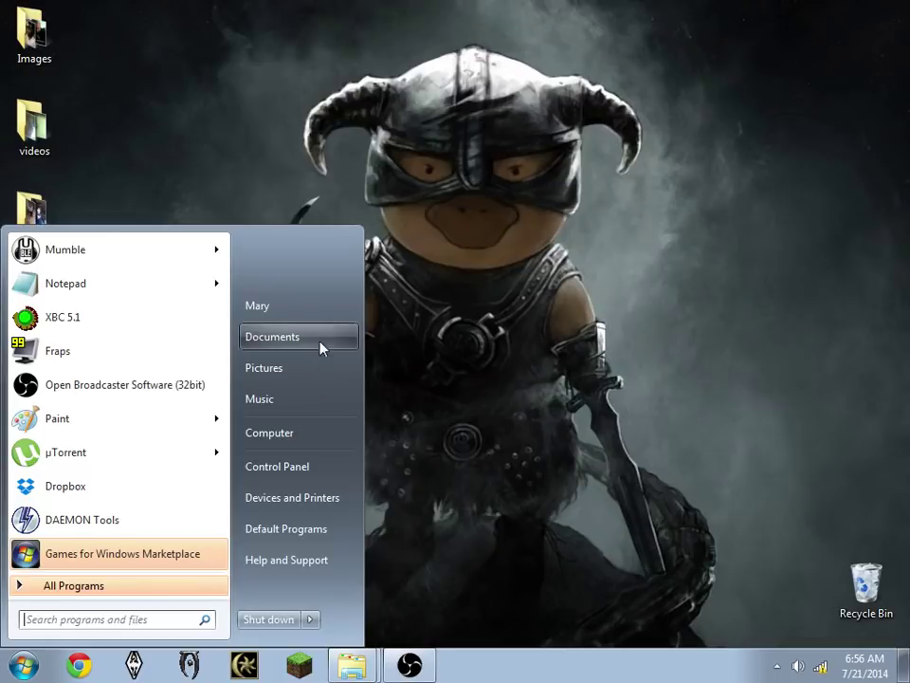
{"action": "key", "text": "Escape"}
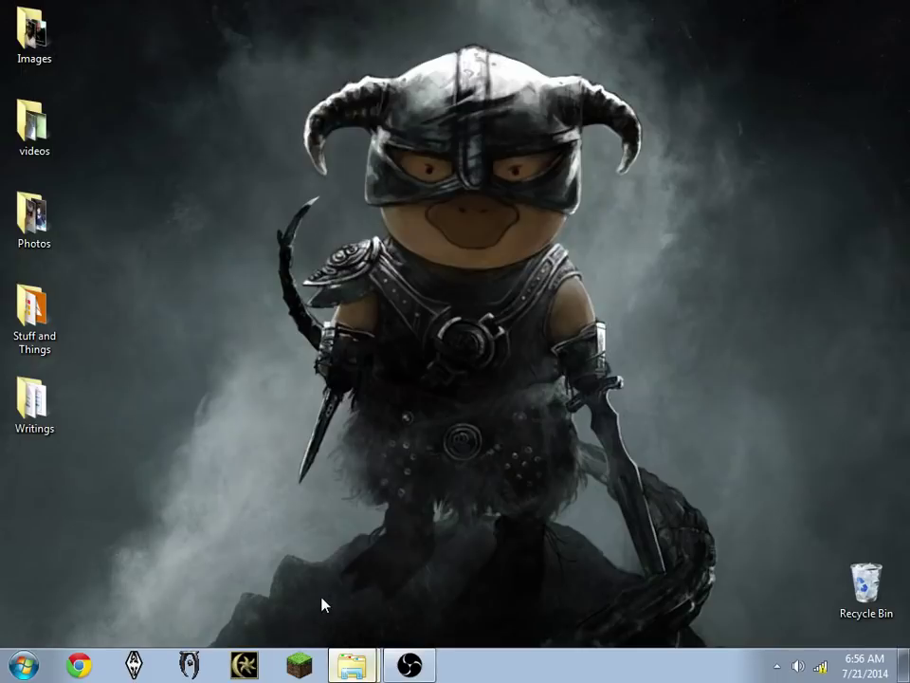
{"action": "left_click", "coordinate": [351, 665]}
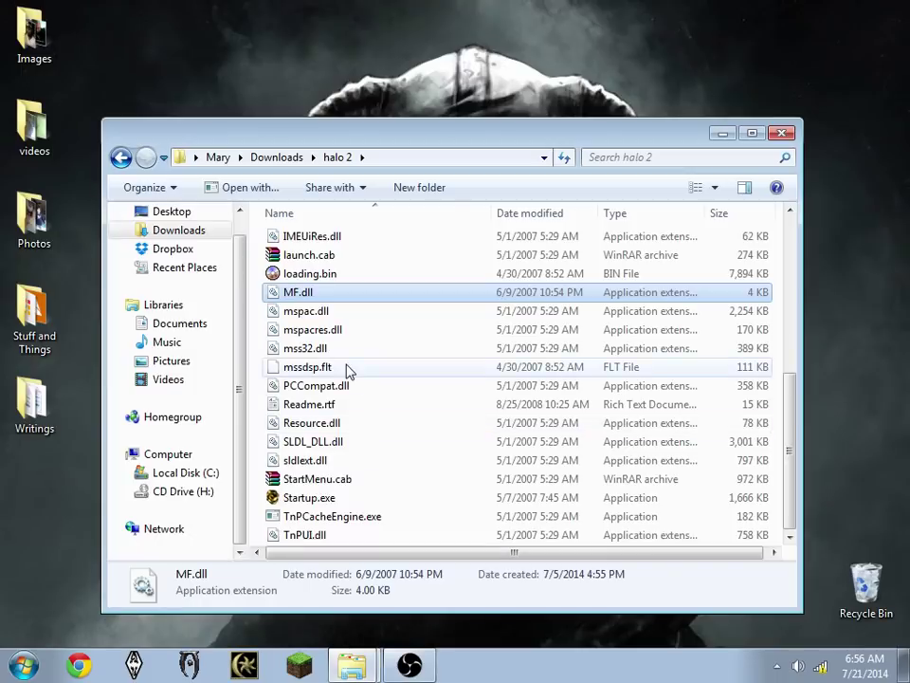
Run Startup.exe and begin a custom install set to full install only, do not start
{"action": "double_click", "coordinate": [352, 499]}
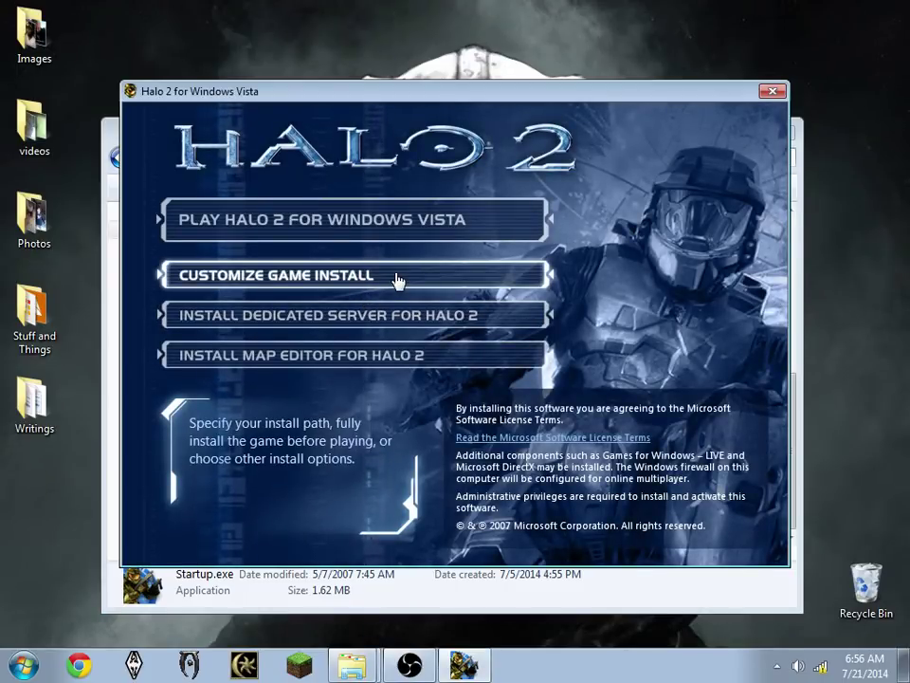
{"action": "left_click", "coordinate": [398, 277]}
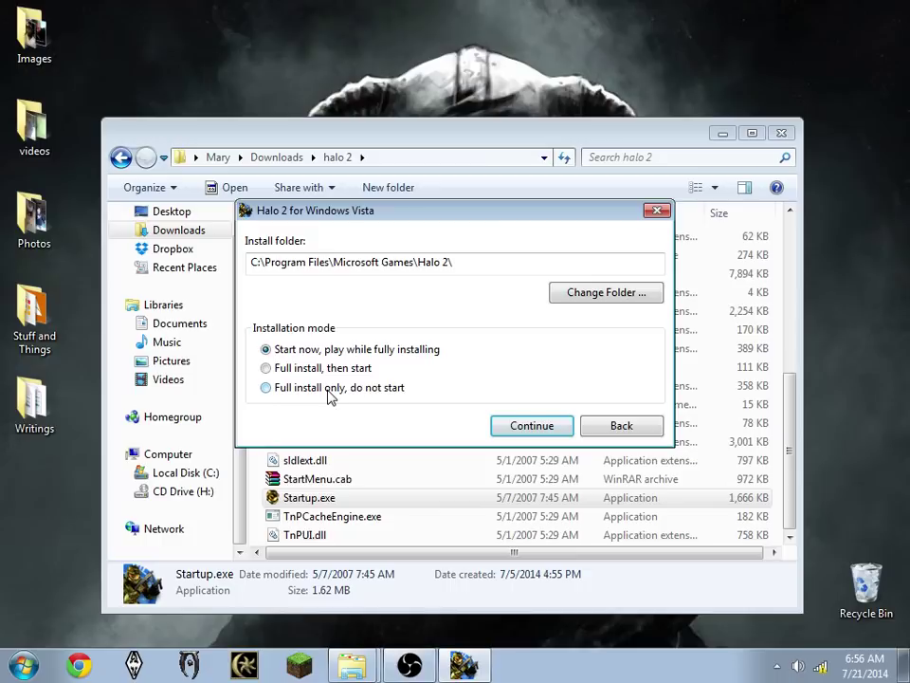
{"action": "left_click", "coordinate": [330, 397]}
{"action": "left_click", "coordinate": [499, 425]}
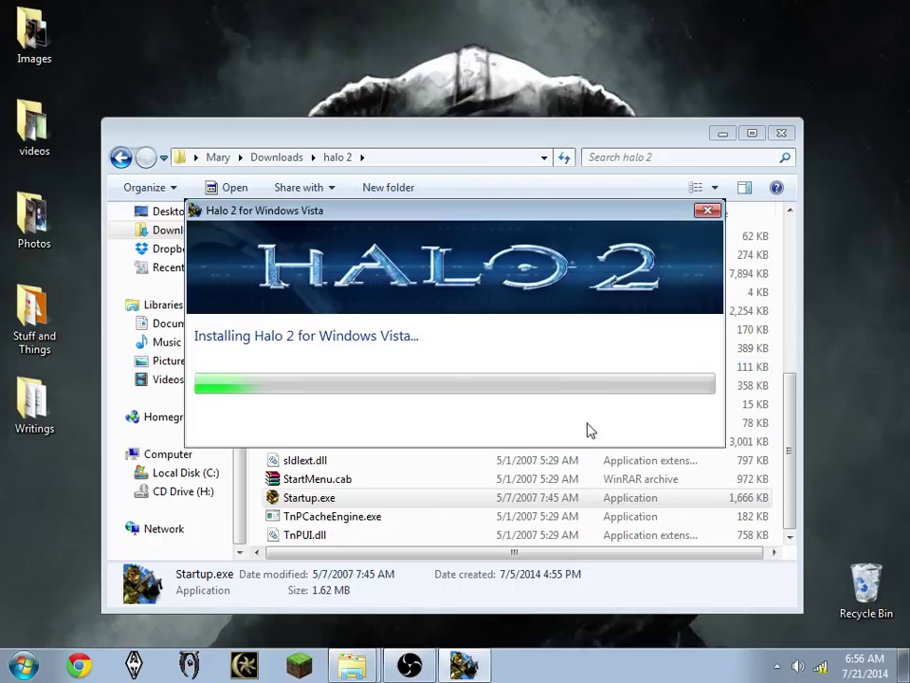
Disconnect from the AndroidAP wireless network, then bring up its network options again
{"action": "left_click", "coordinate": [819, 670]}
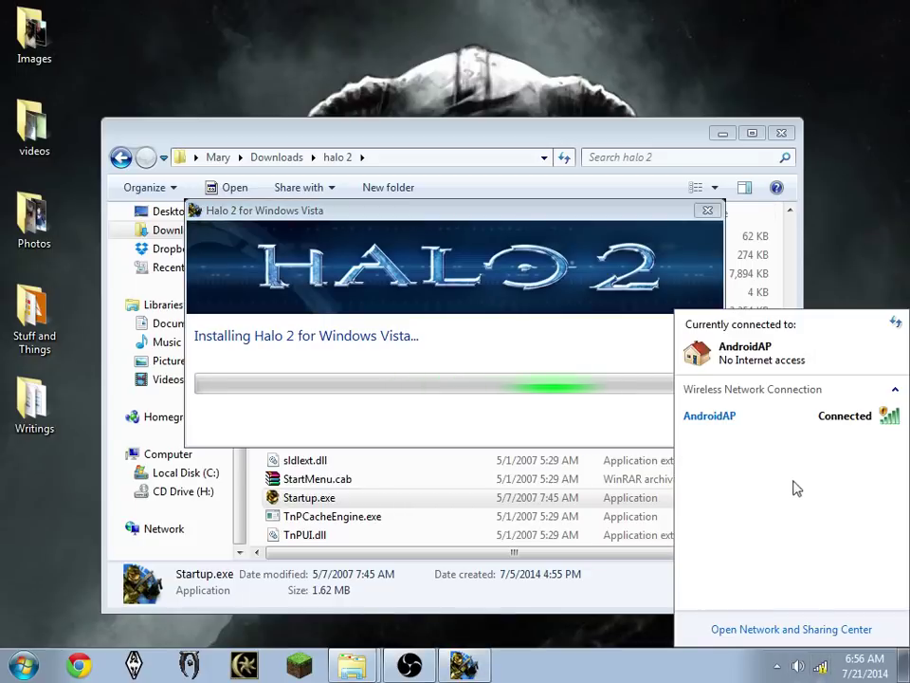
{"action": "left_click", "coordinate": [764, 425]}
{"action": "left_click", "coordinate": [848, 441]}
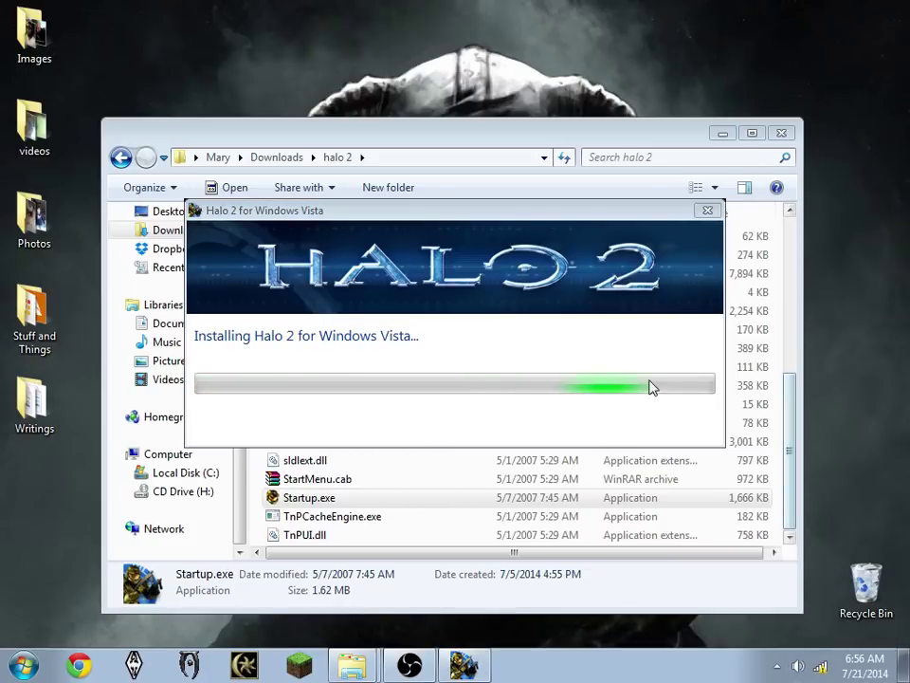
{"action": "left_click", "coordinate": [819, 670]}
{"action": "left_click", "coordinate": [764, 425]}
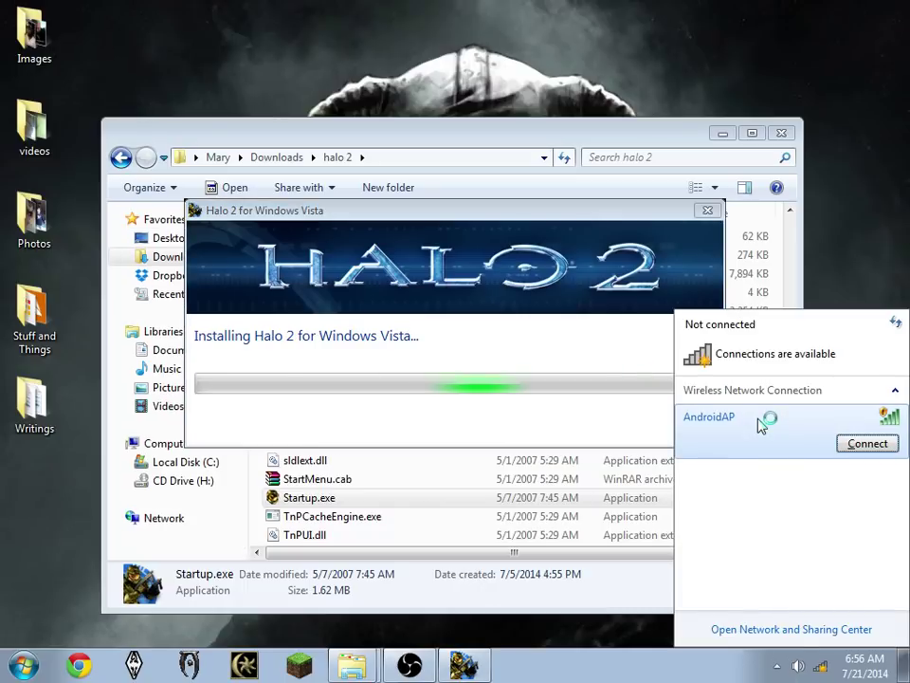
Reconnect to the AndroidAP wireless network while the Halo 2 installer keeps running
{"action": "left_click", "coordinate": [867, 443]}
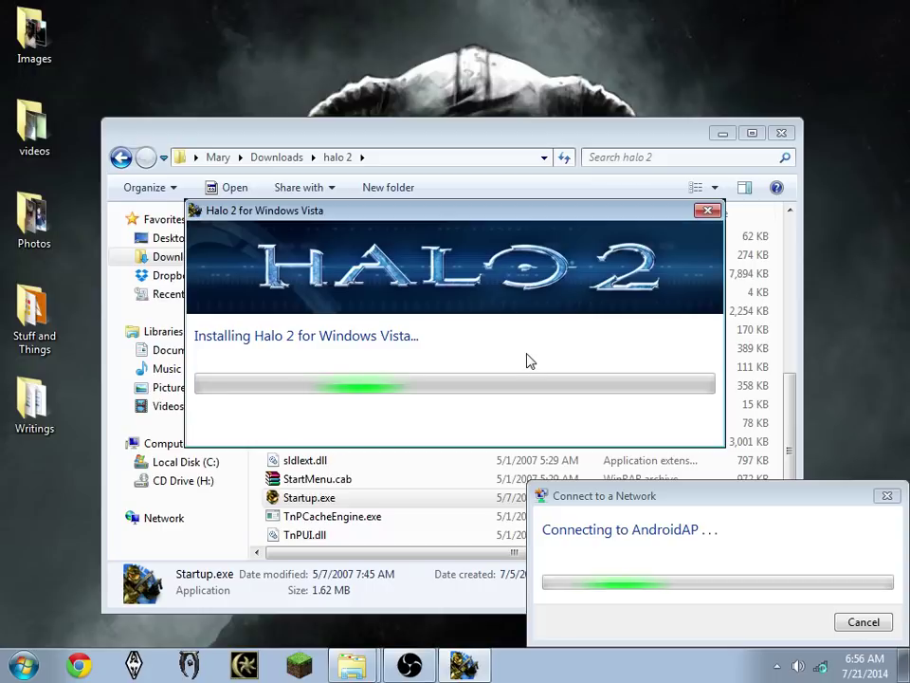